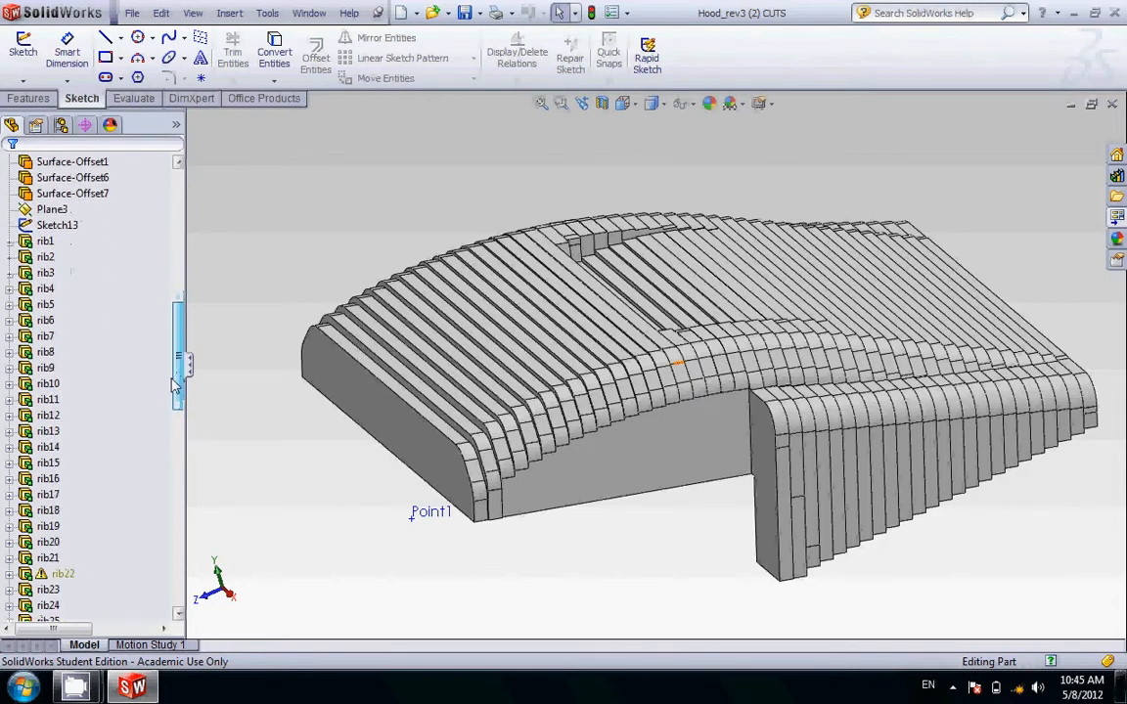
Step: Highlight individual ribs such as rib1, rib2, rib20 and rib7 to examine where each one sits in the hood
{"action": "left_click", "coordinate": [45, 241]}
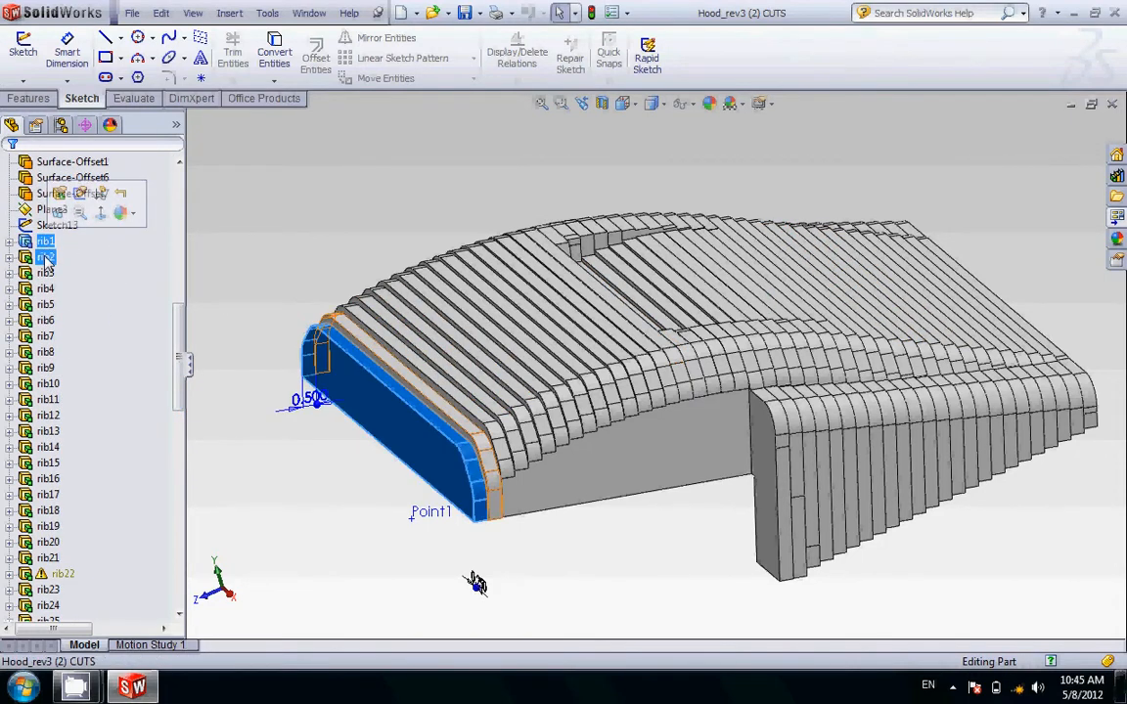
{"action": "left_click", "coordinate": [45, 257]}
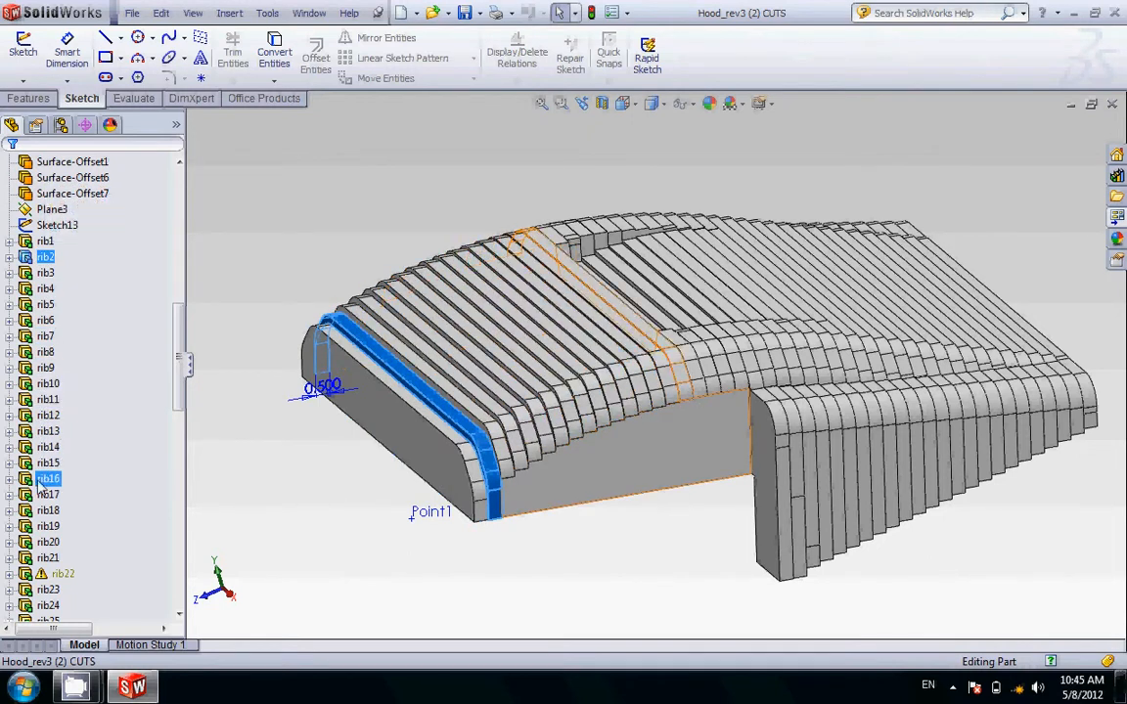
{"action": "left_click", "coordinate": [47, 543]}
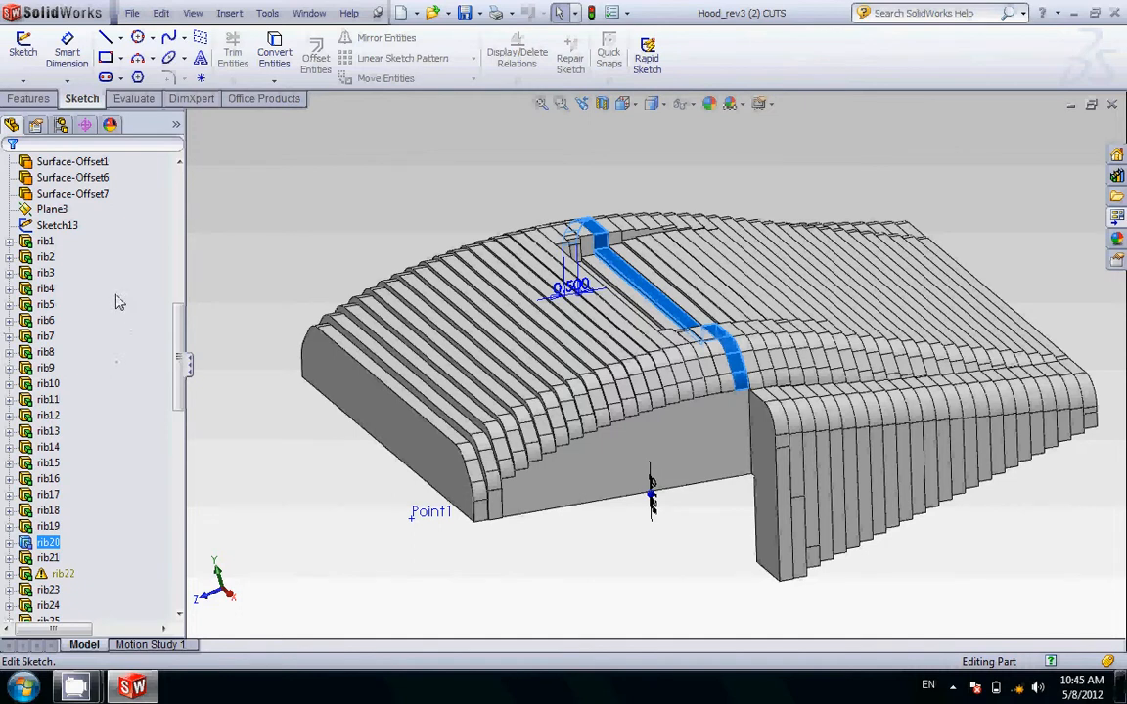
{"action": "left_click", "coordinate": [45, 245]}
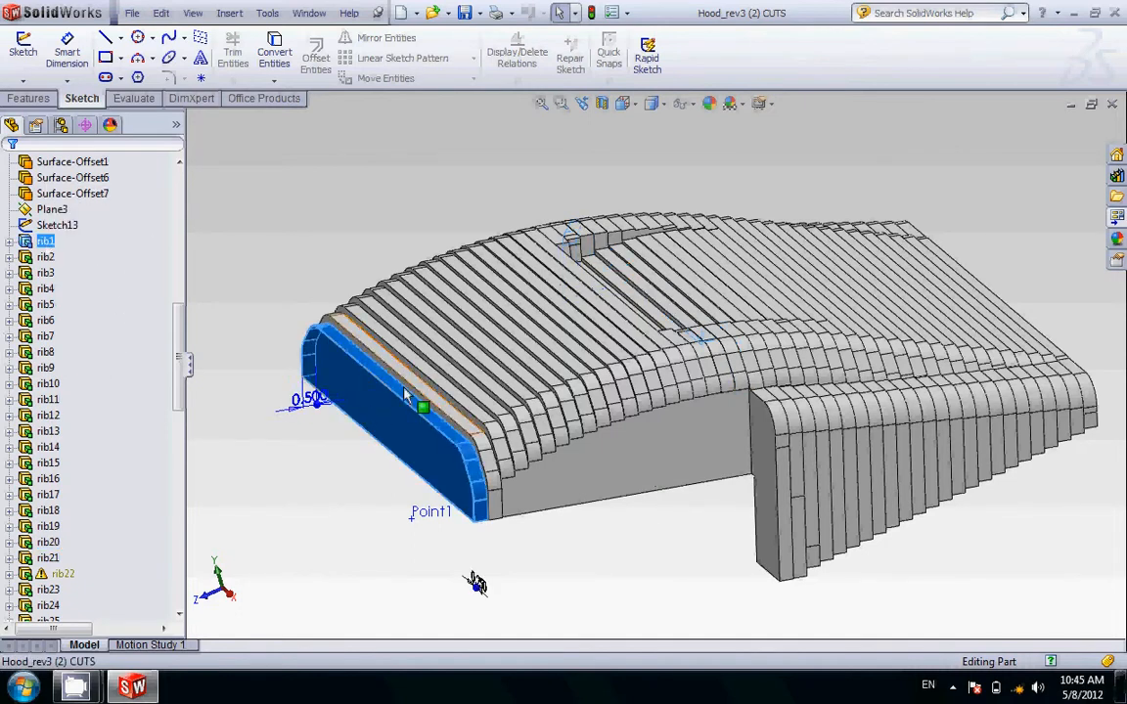
{"action": "left_click", "coordinate": [45, 336]}
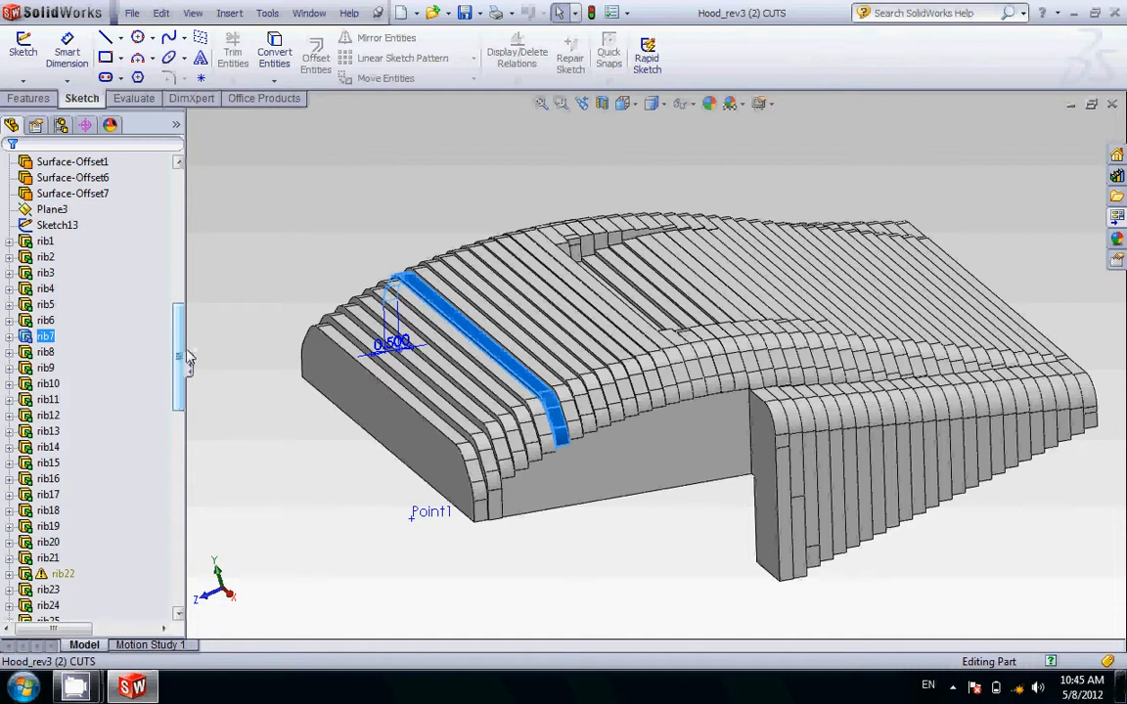
{"action": "left_click", "coordinate": [222, 257]}
{"action": "left_click", "coordinate": [45, 290]}
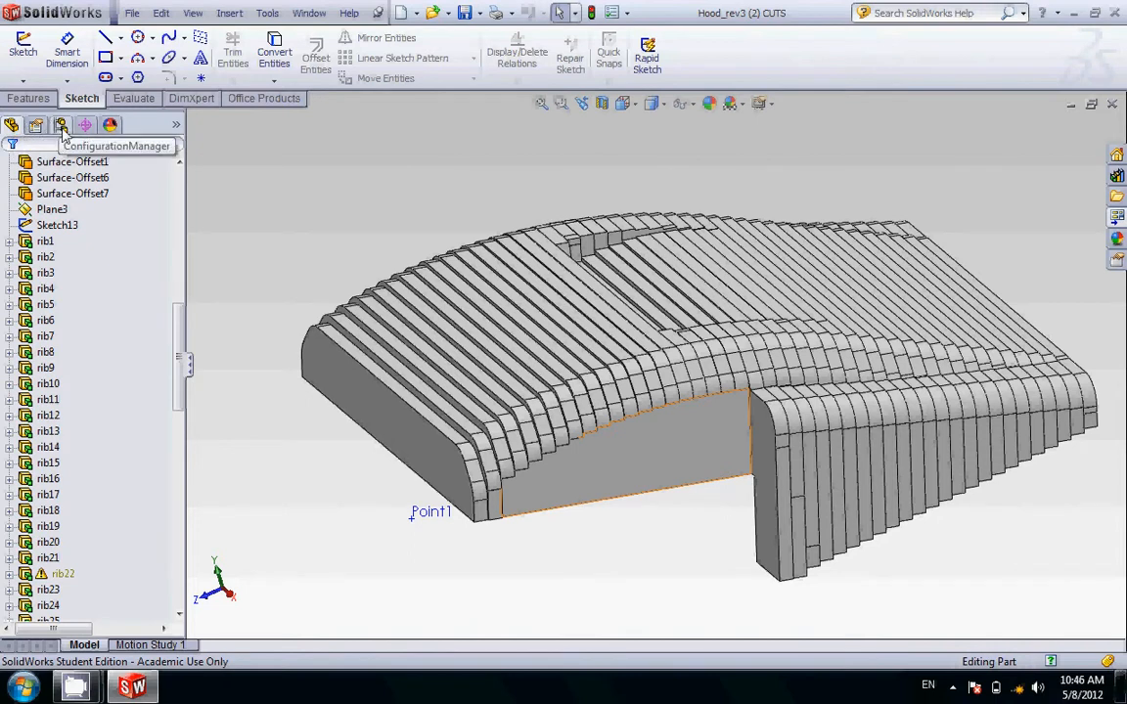
Step: Add a new configuration named rib7 to the hood part
{"action": "left_click", "coordinate": [60, 125]}
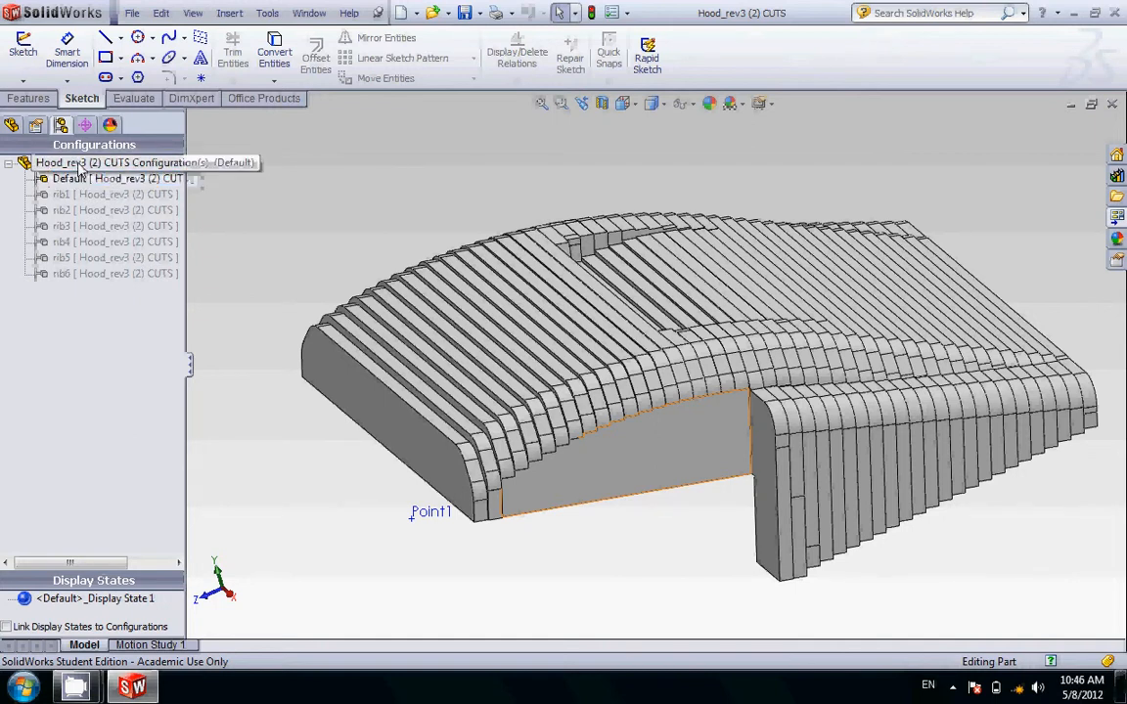
{"action": "right_click", "coordinate": [81, 166]}
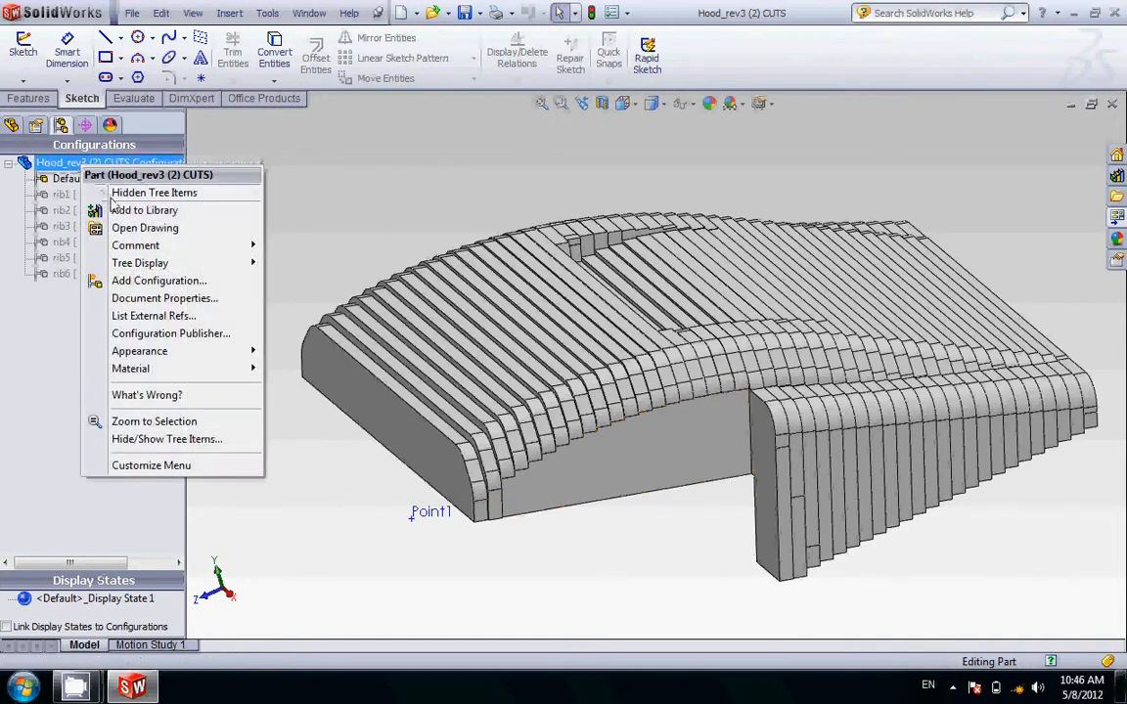
{"action": "left_click", "coordinate": [153, 282]}
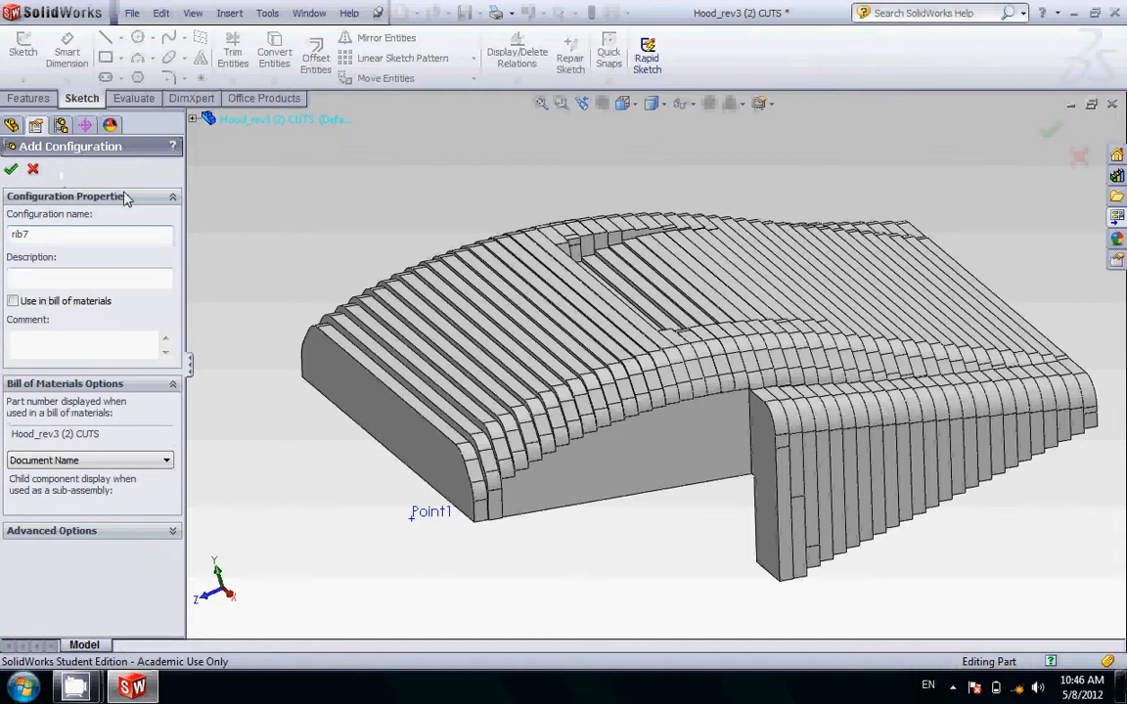
{"action": "key", "text": "Return"}
{"action": "left_click", "coordinate": [88, 212]}
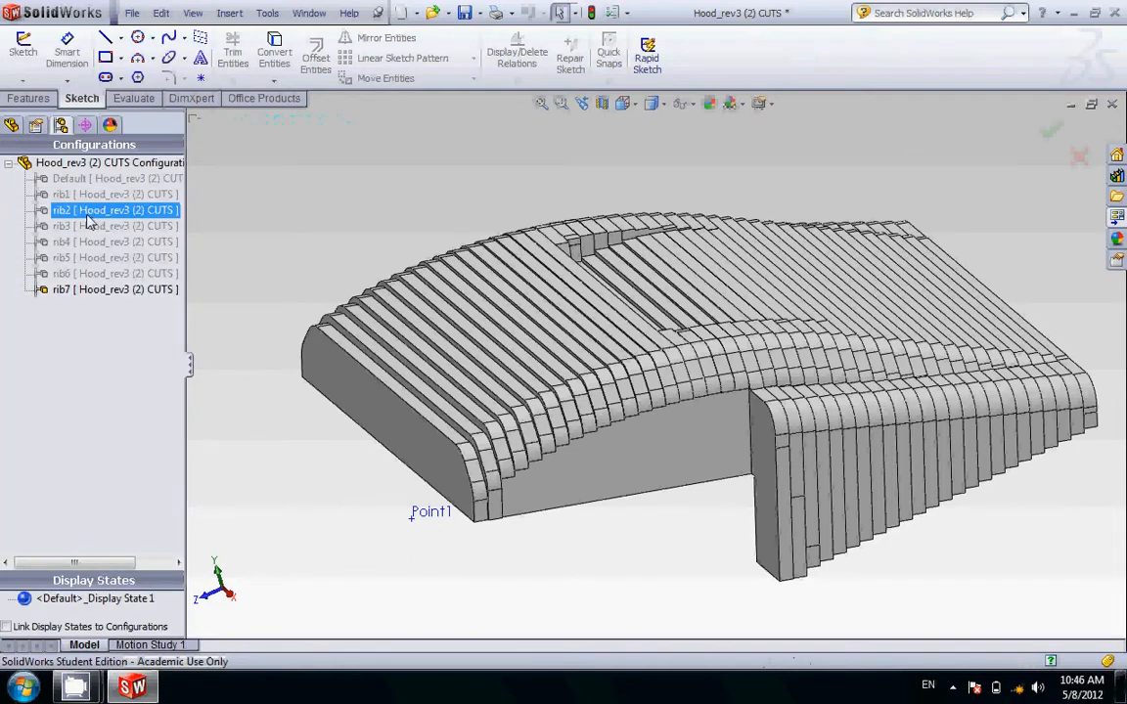
{"action": "left_click", "coordinate": [98, 180]}
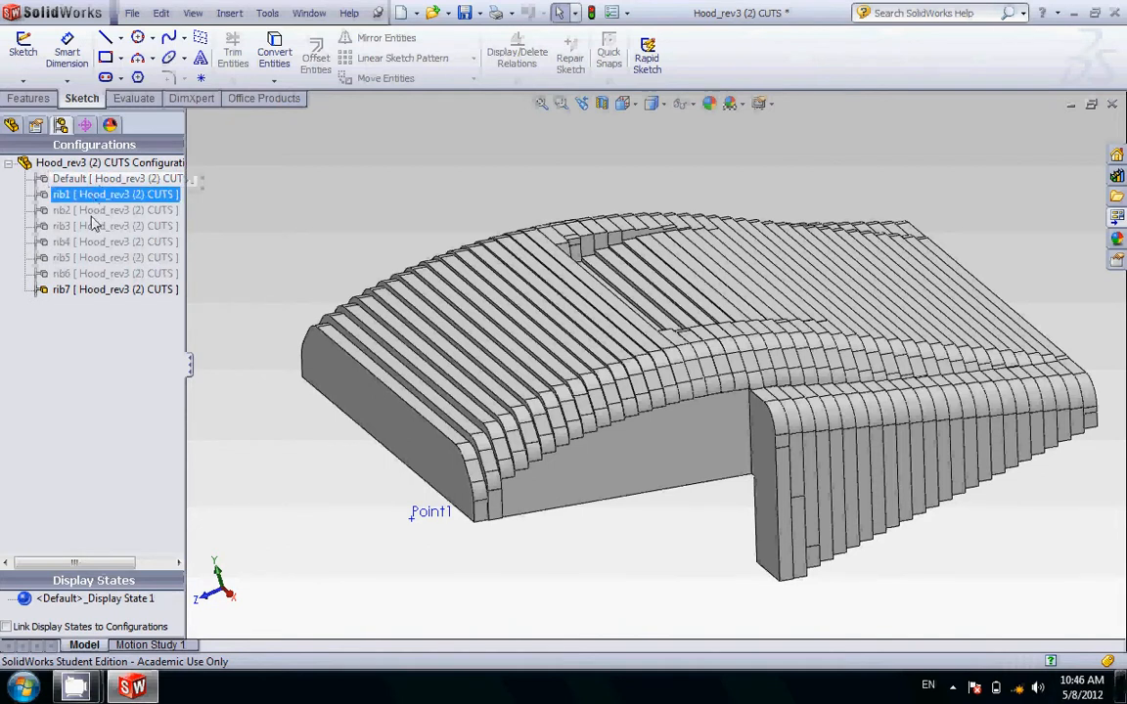
{"action": "left_click", "coordinate": [88, 291]}
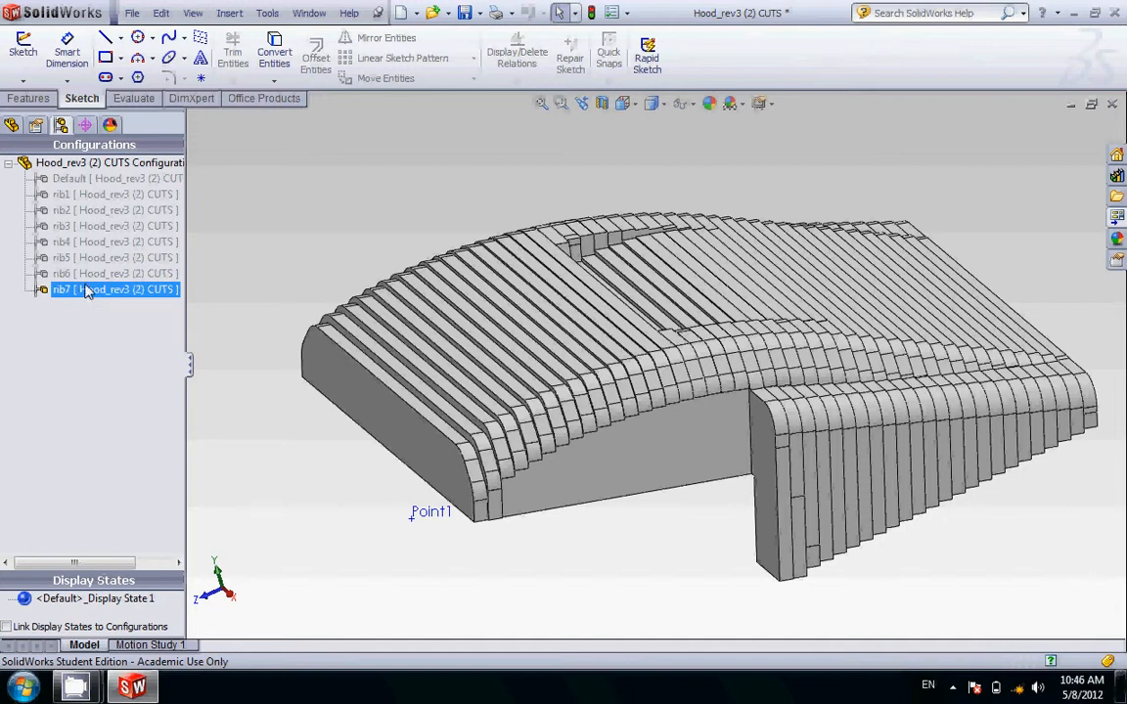
Step: Check rib7 against the planes on both of its sides and select plane p6 on the side facing rib6
{"action": "left_click", "coordinate": [12, 125]}
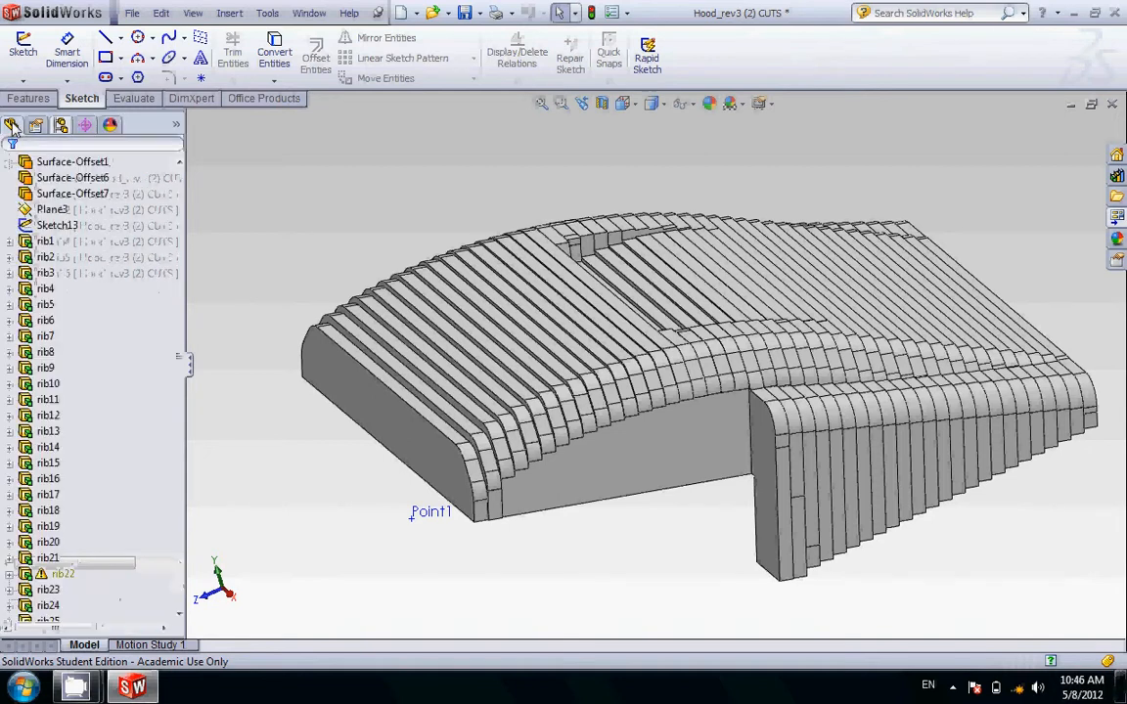
{"action": "left_click", "coordinate": [46, 337]}
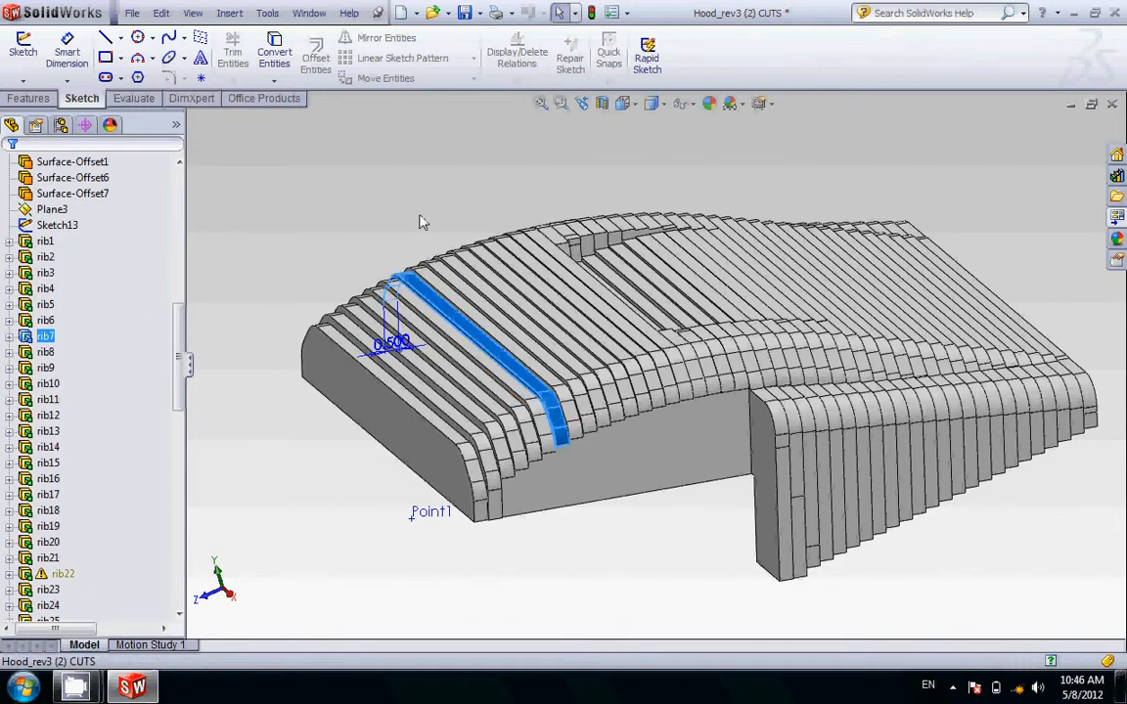
{"action": "left_click_drag", "start_coordinate": [179, 363], "coordinate": [154, 516]}
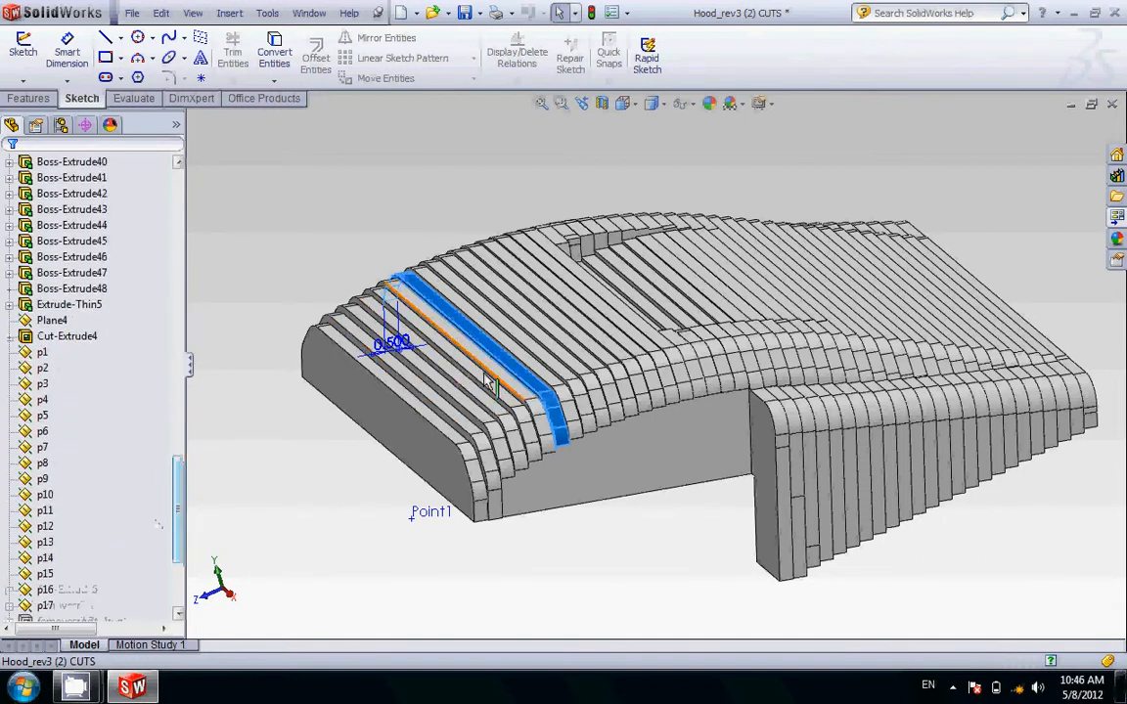
{"action": "left_click", "coordinate": [641, 420]}
{"action": "middle_click_drag", "start_coordinate": [641, 420], "coordinate": [617, 374]}
{"action": "scroll", "coordinate": [555, 445], "scroll_direction": "down", "scroll_amount": 5}
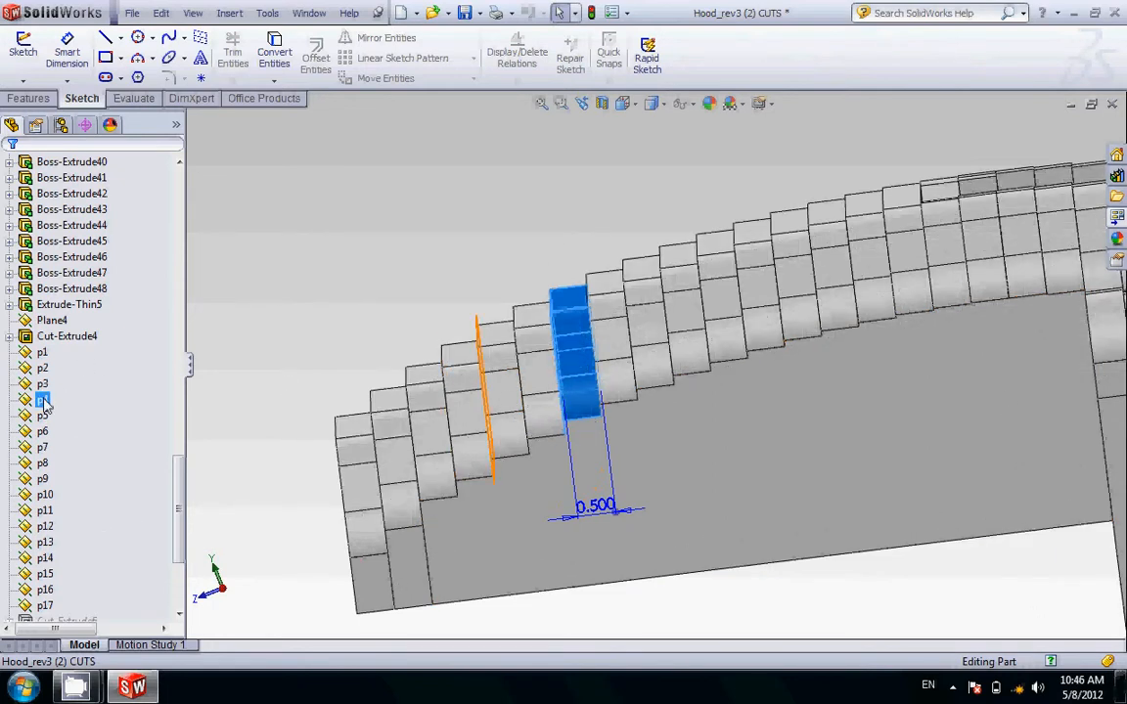
{"action": "left_click", "coordinate": [47, 448]}
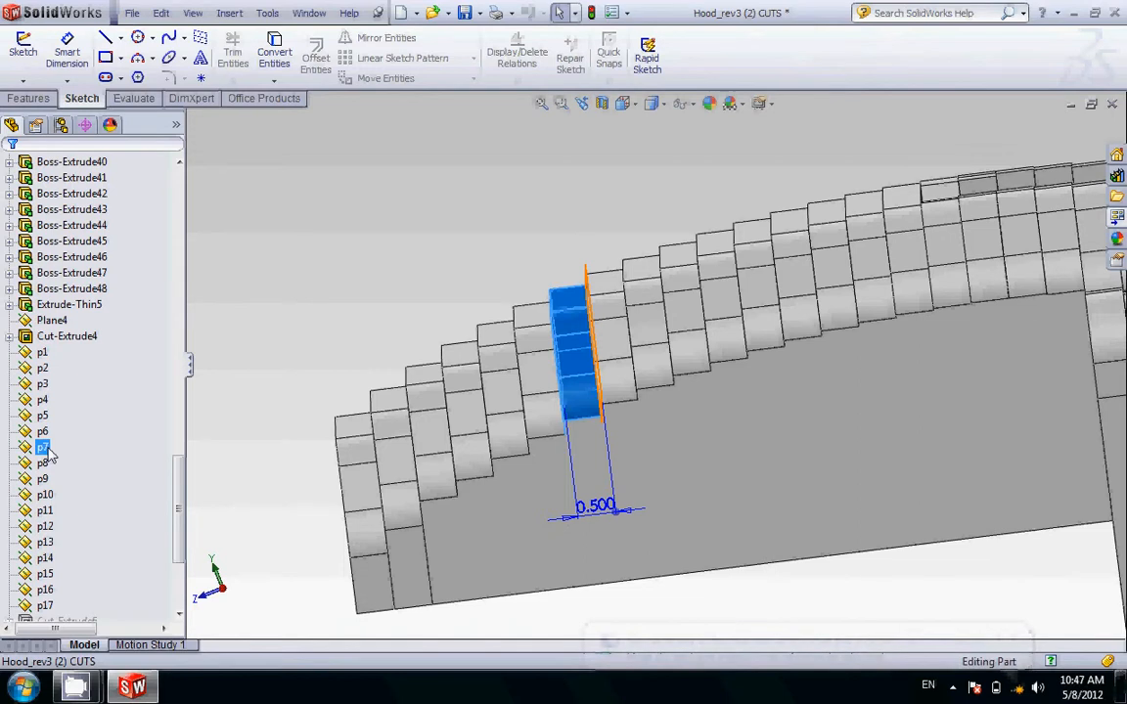
{"action": "left_click", "coordinate": [43, 433]}
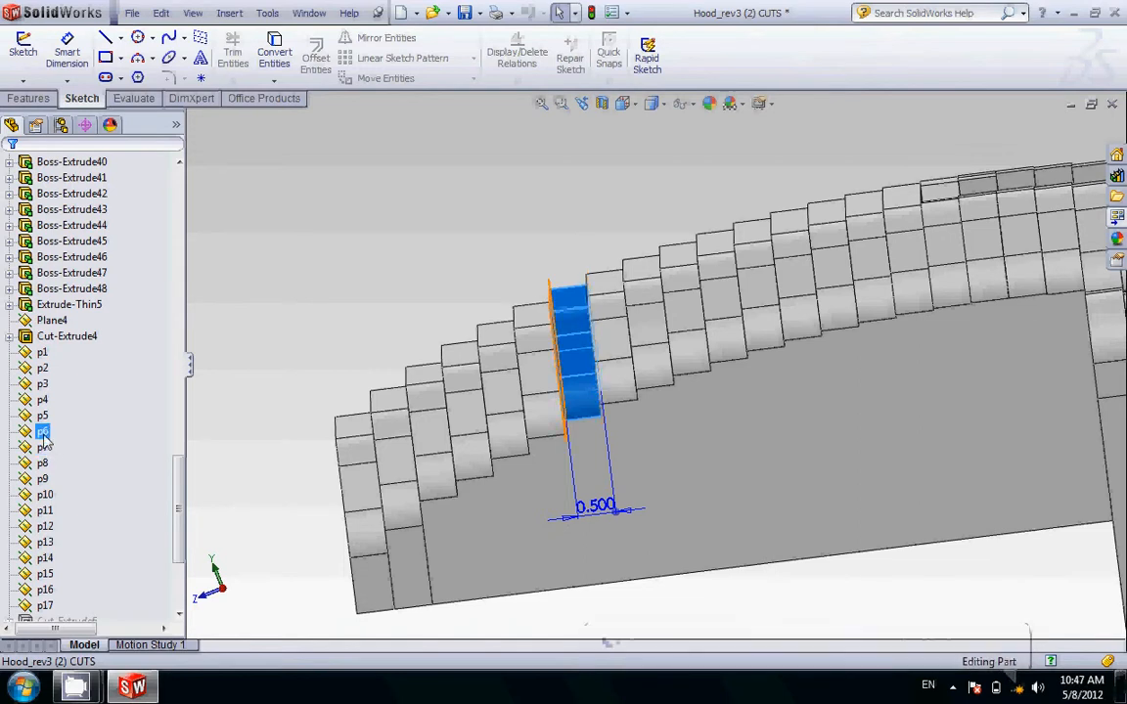
{"action": "middle_click_drag", "start_coordinate": [490, 220], "coordinate": [522, 272]}
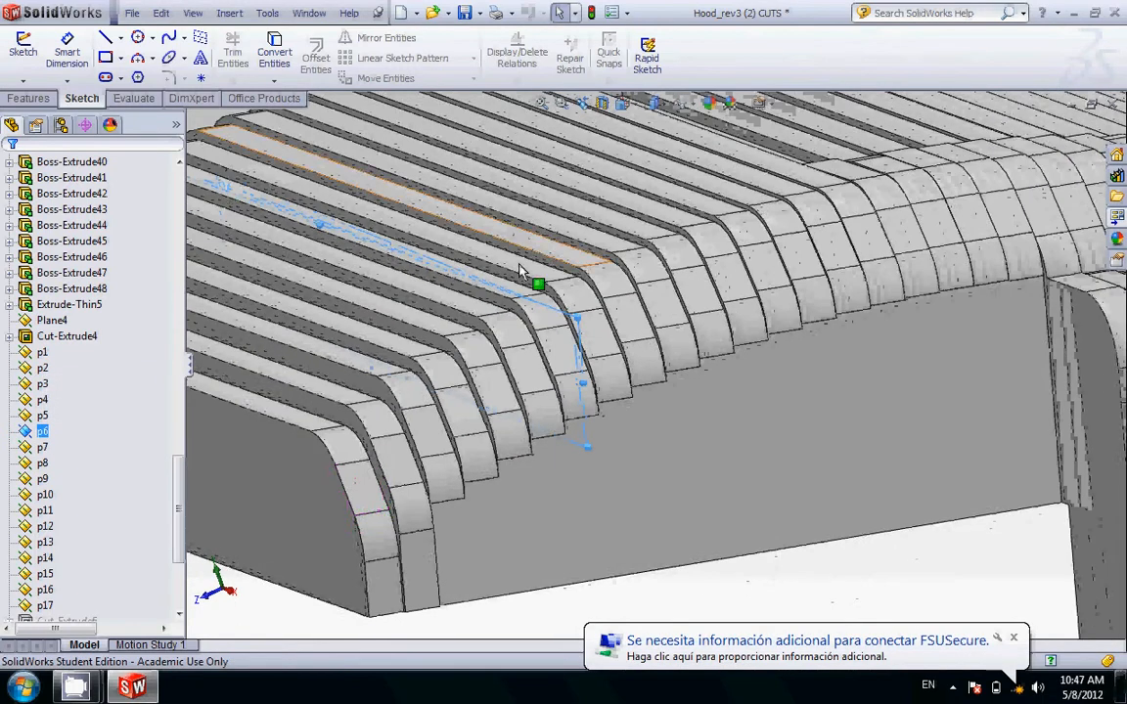
{"action": "scroll", "coordinate": [520, 264], "scroll_direction": "up", "scroll_amount": 3}
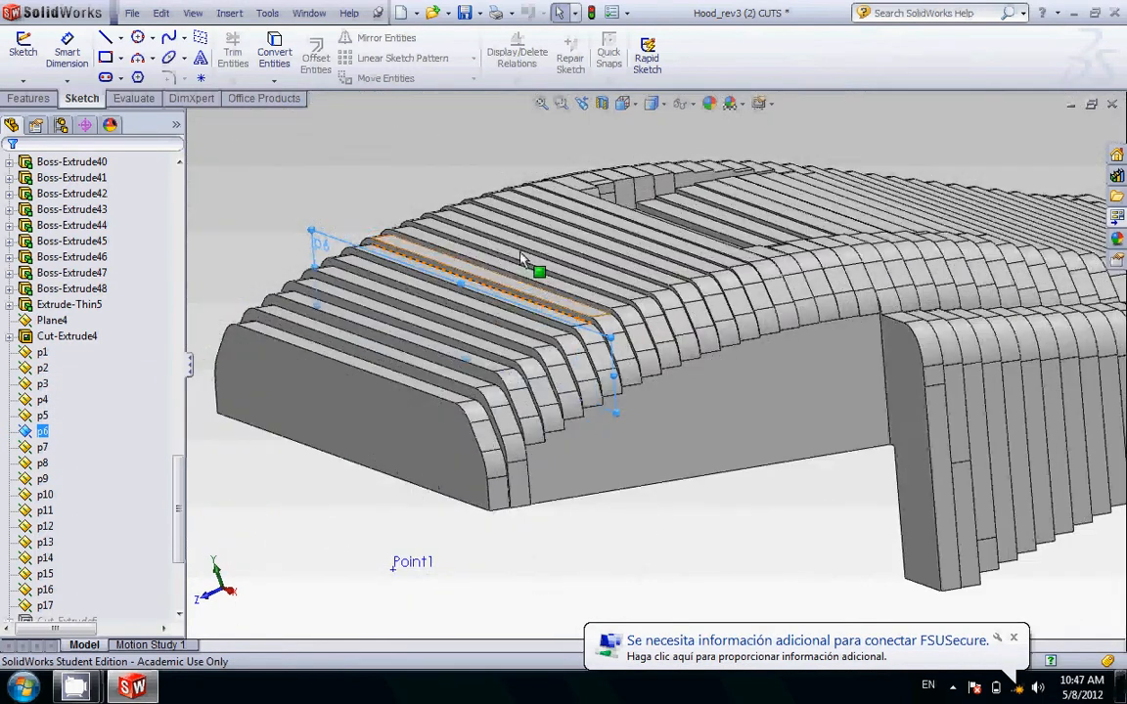
Step: Start an Extruded Cut sketch on plane p6 and orient the model to the saved normalRIBS view
{"action": "left_click", "coordinate": [39, 101]}
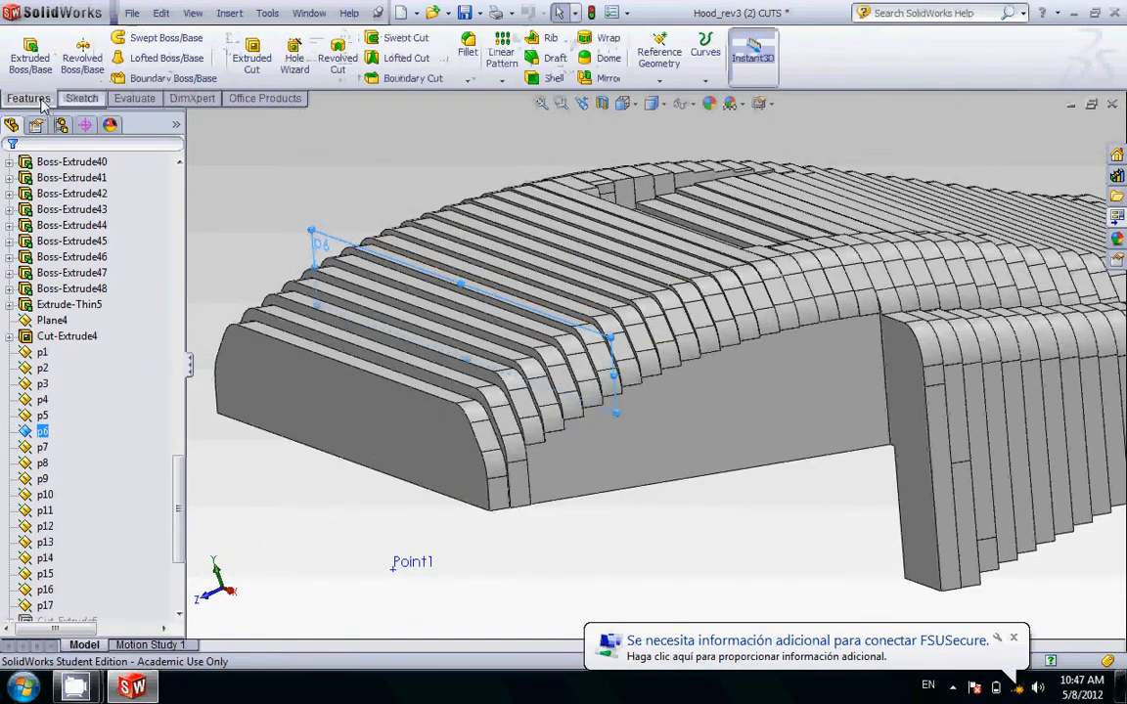
{"action": "left_click", "coordinate": [255, 74]}
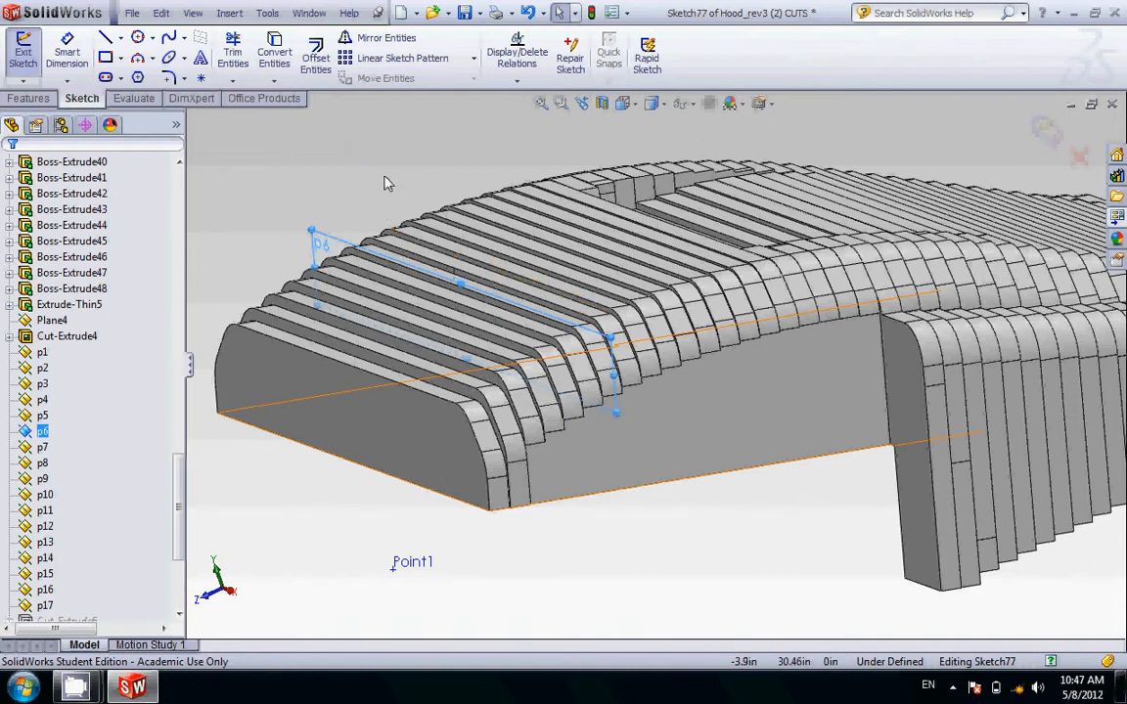
{"action": "scroll", "coordinate": [445, 266], "scroll_direction": "up", "scroll_amount": 2}
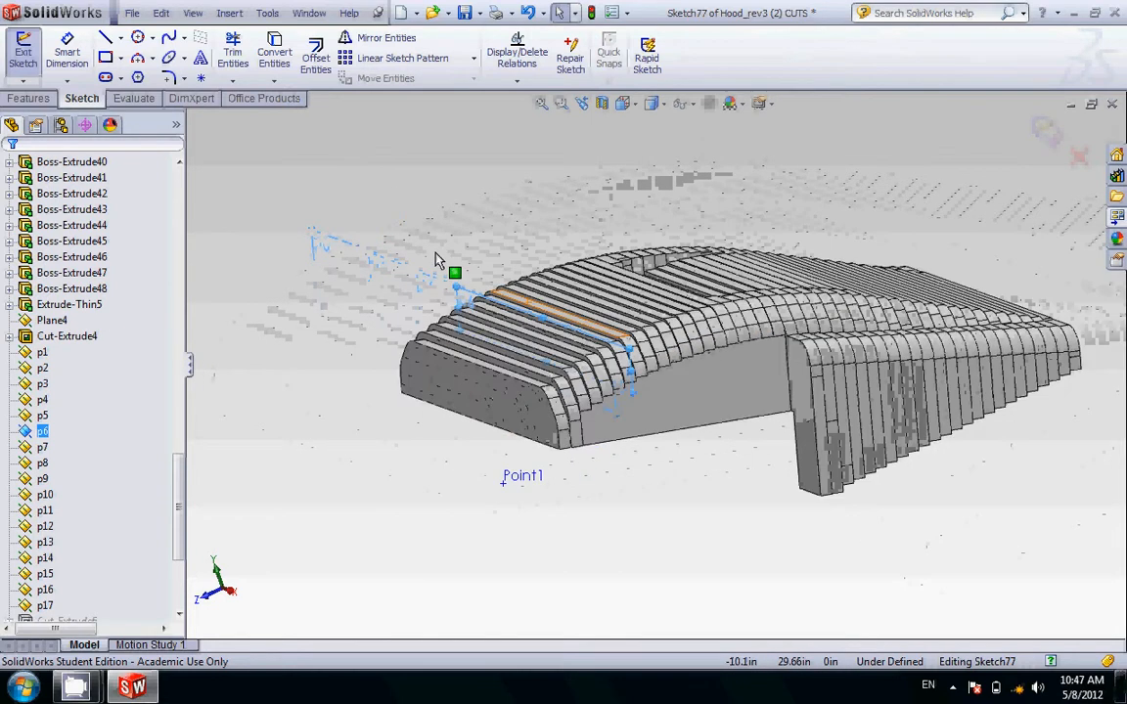
{"action": "left_click", "coordinate": [623, 106]}
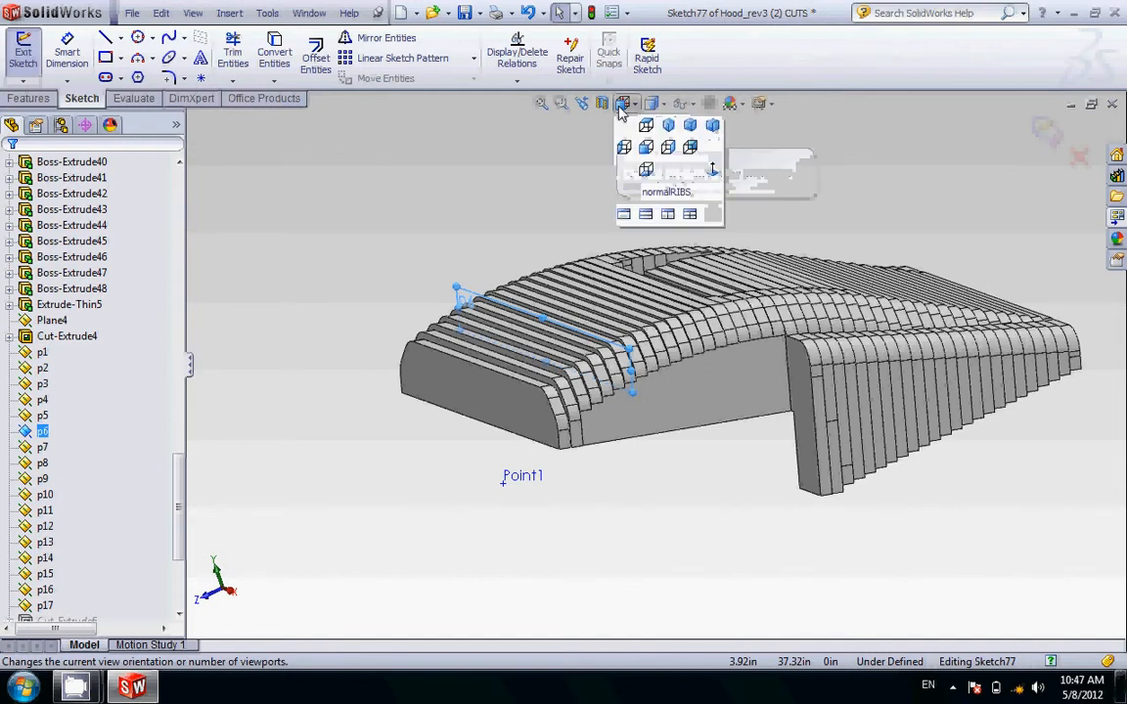
{"action": "left_click", "coordinate": [653, 194]}
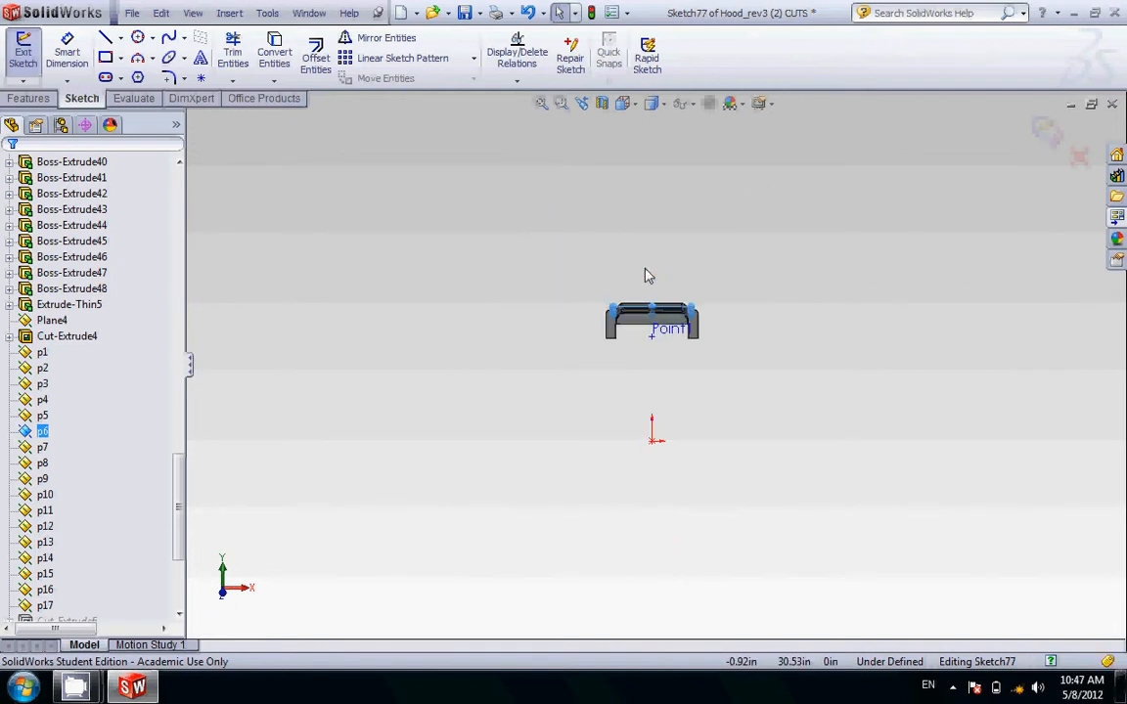
Step: Sketch a corner rectangle about 114 by 84 in enclosing the whole hood and finish the sketch
{"action": "left_click", "coordinate": [105, 59]}
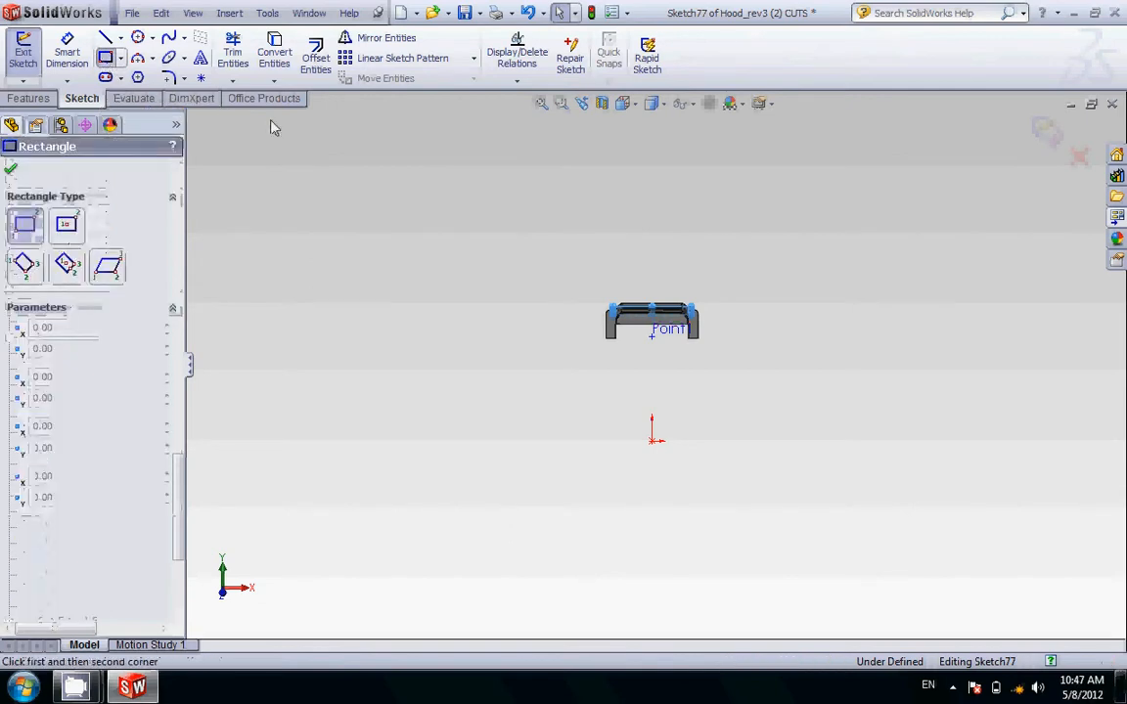
{"action": "left_click", "coordinate": [419, 219]}
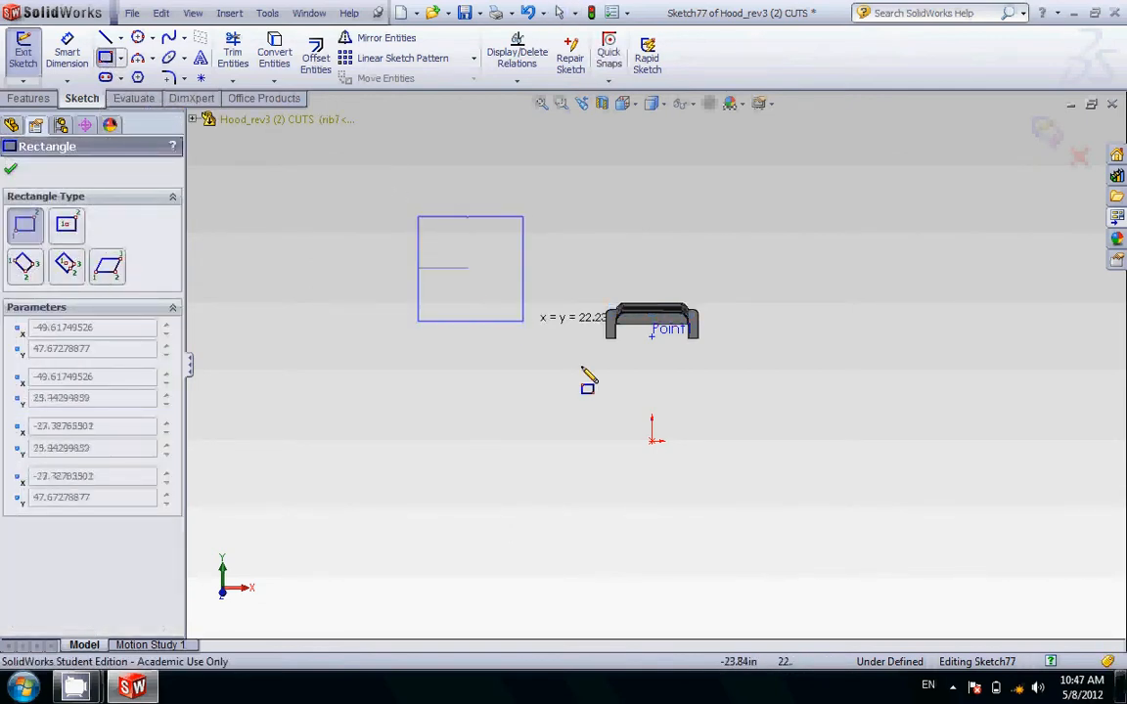
{"action": "left_click", "coordinate": [955, 610]}
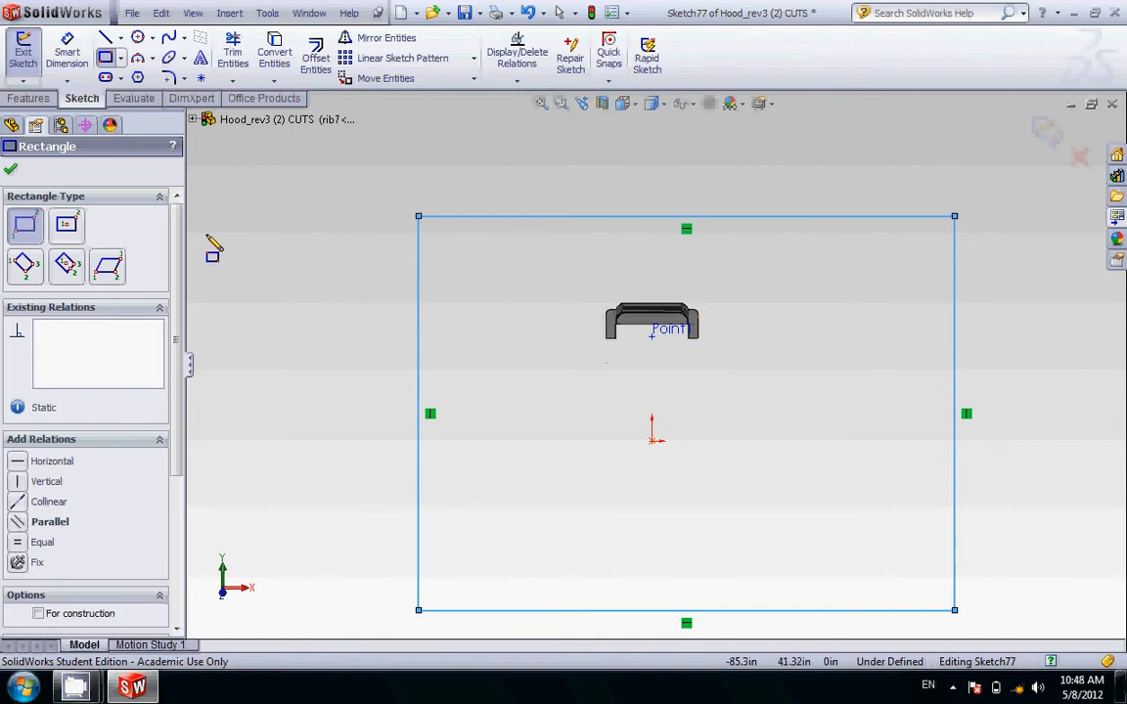
{"action": "left_click", "coordinate": [10, 170]}
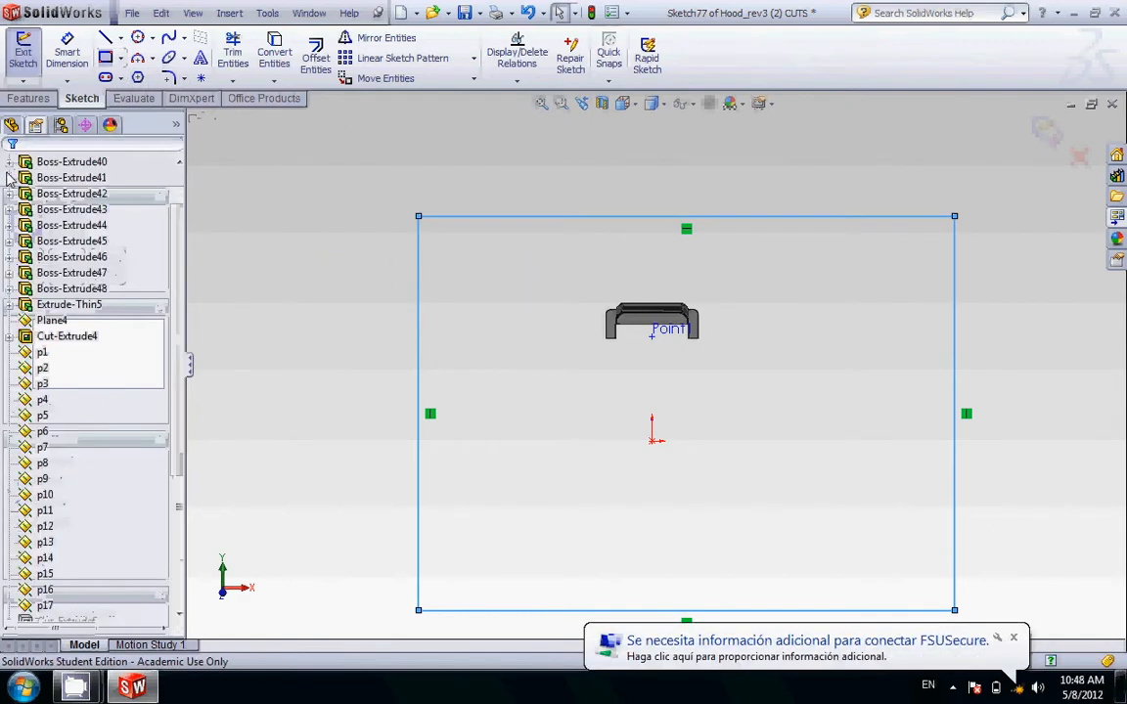
{"action": "left_click", "coordinate": [24, 59]}
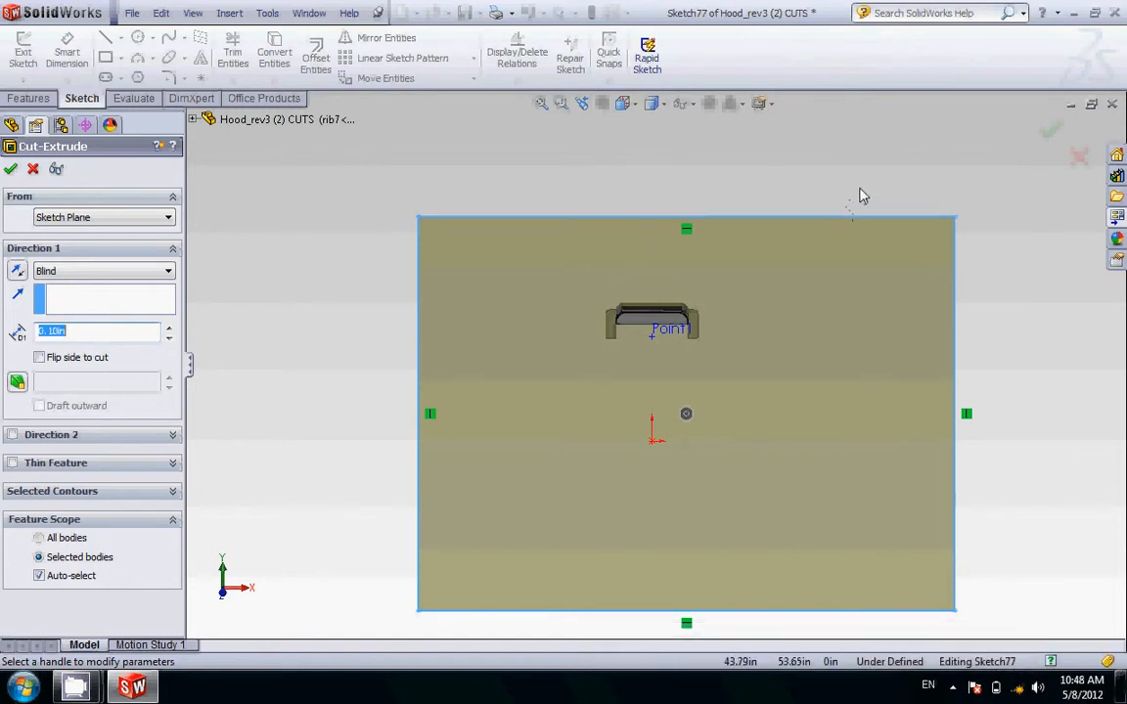
Step: Reverse Direction 1 of the extruded cut so it runs from plane p6 toward rib1
{"action": "mouse_move", "coordinate": [861, 196]}
{"action": "middle_mouse_down"}
{"action": "mouse_move", "coordinate": [797, 189]}
{"action": "mouse_move", "coordinate": [727, 209]}
{"action": "middle_mouse_up"}
{"action": "scroll", "coordinate": [724, 343], "scroll_direction": "down", "scroll_amount": 10}
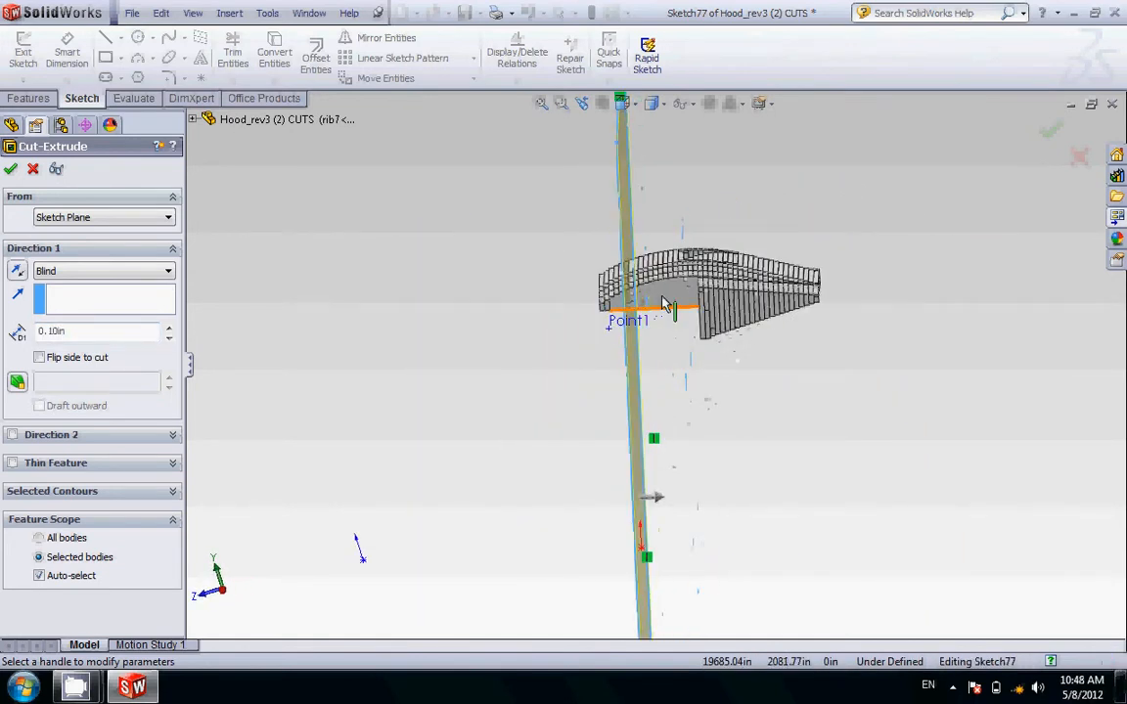
{"action": "middle_click_drag", "start_coordinate": [744, 332], "coordinate": [742, 332]}
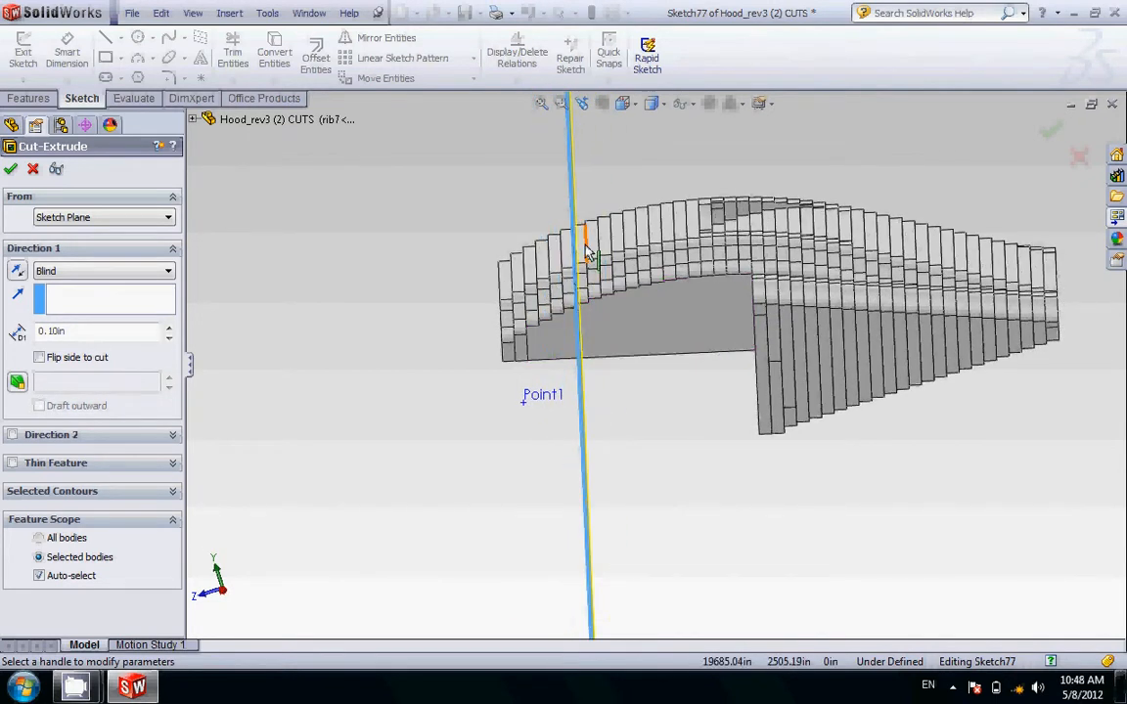
{"action": "scroll", "coordinate": [627, 409], "scroll_direction": "up", "scroll_amount": 4}
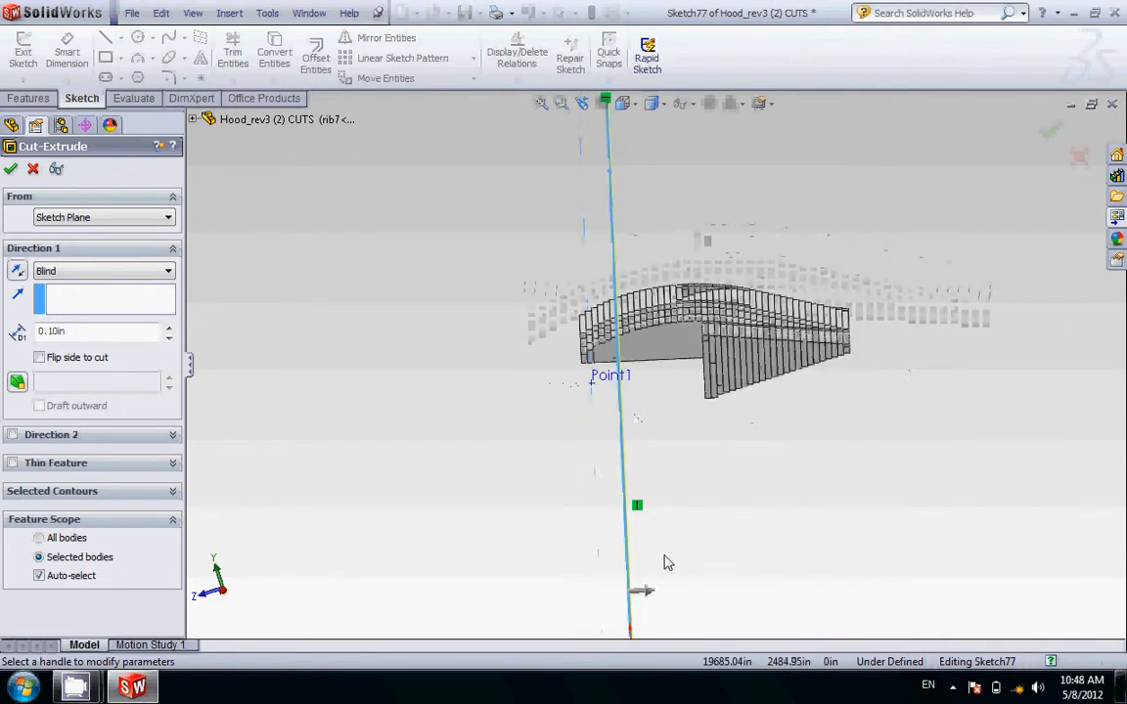
{"action": "scroll", "coordinate": [659, 579], "scroll_direction": "down", "scroll_amount": 2}
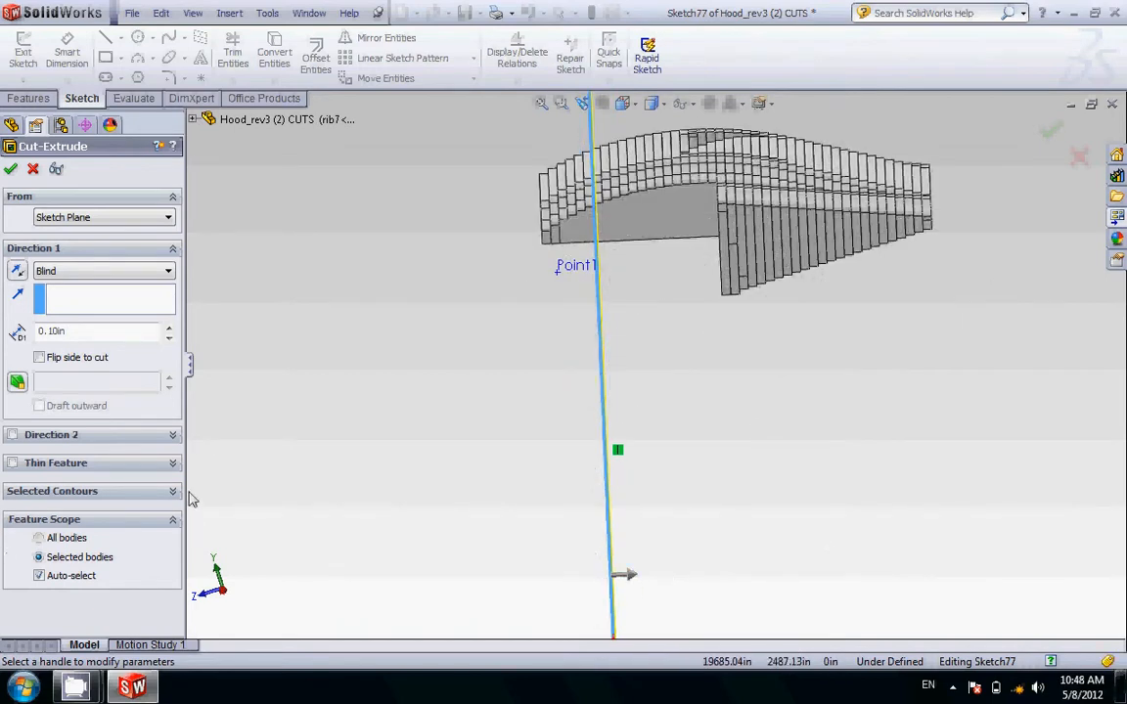
{"action": "left_click", "coordinate": [18, 272]}
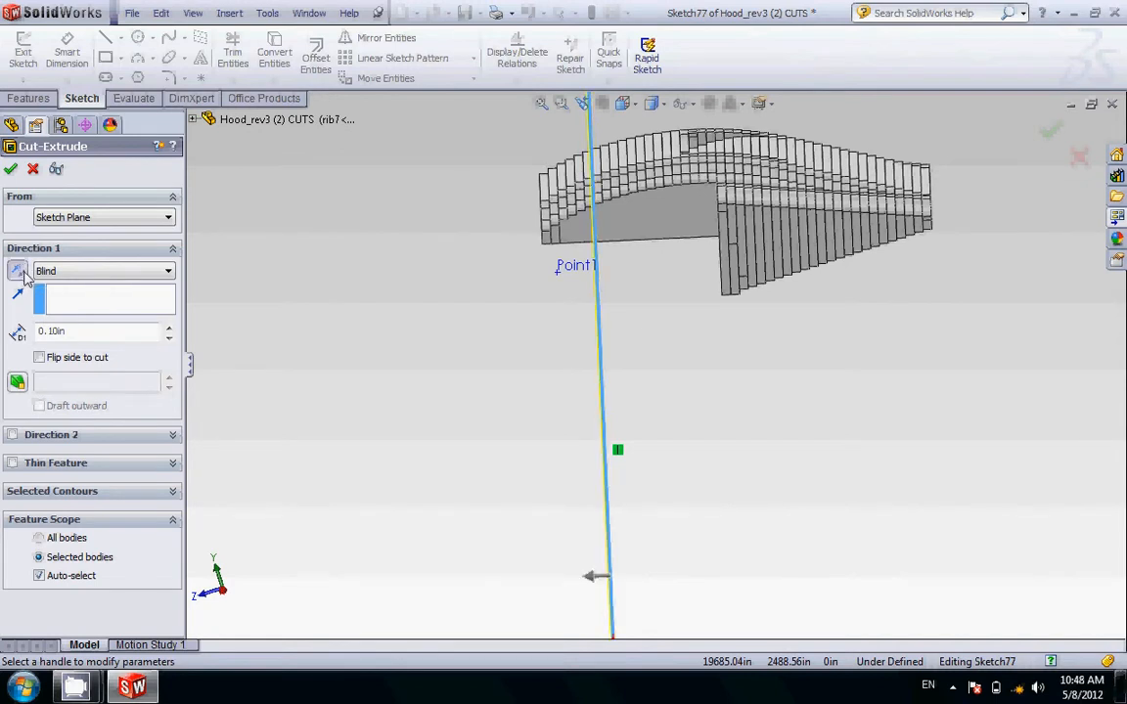
Step: Set the extruded cut's end condition to Through All from plane p6 and complete the cut
{"action": "left_click", "coordinate": [55, 276]}
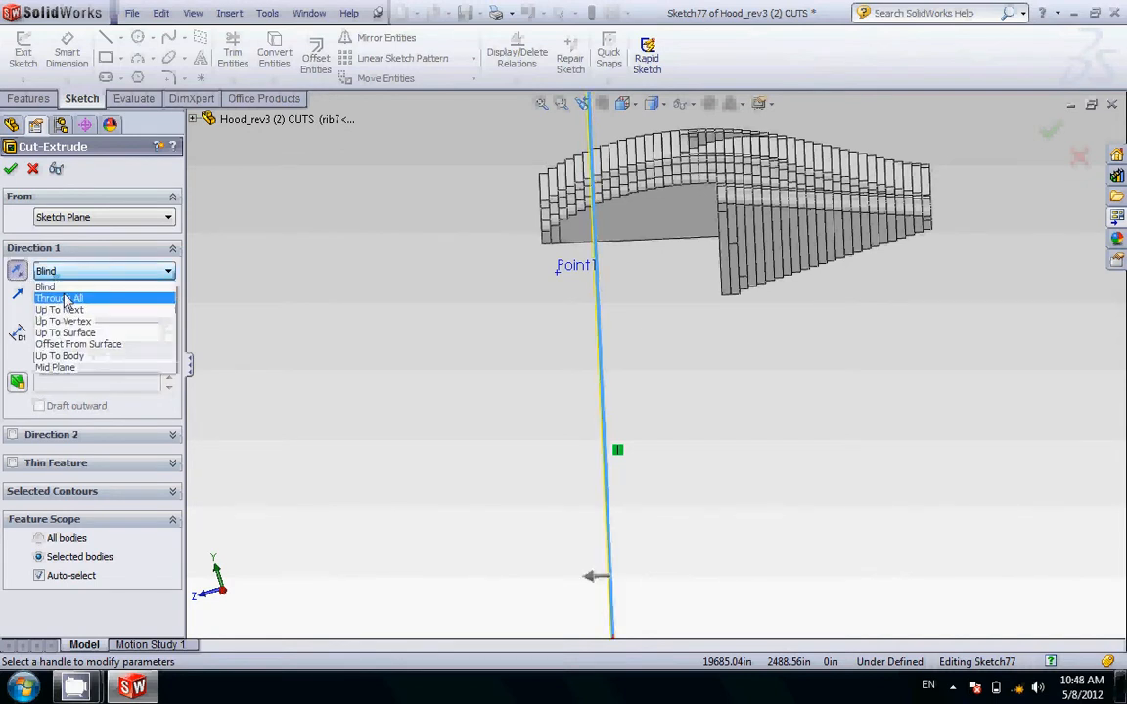
{"action": "left_click", "coordinate": [65, 298]}
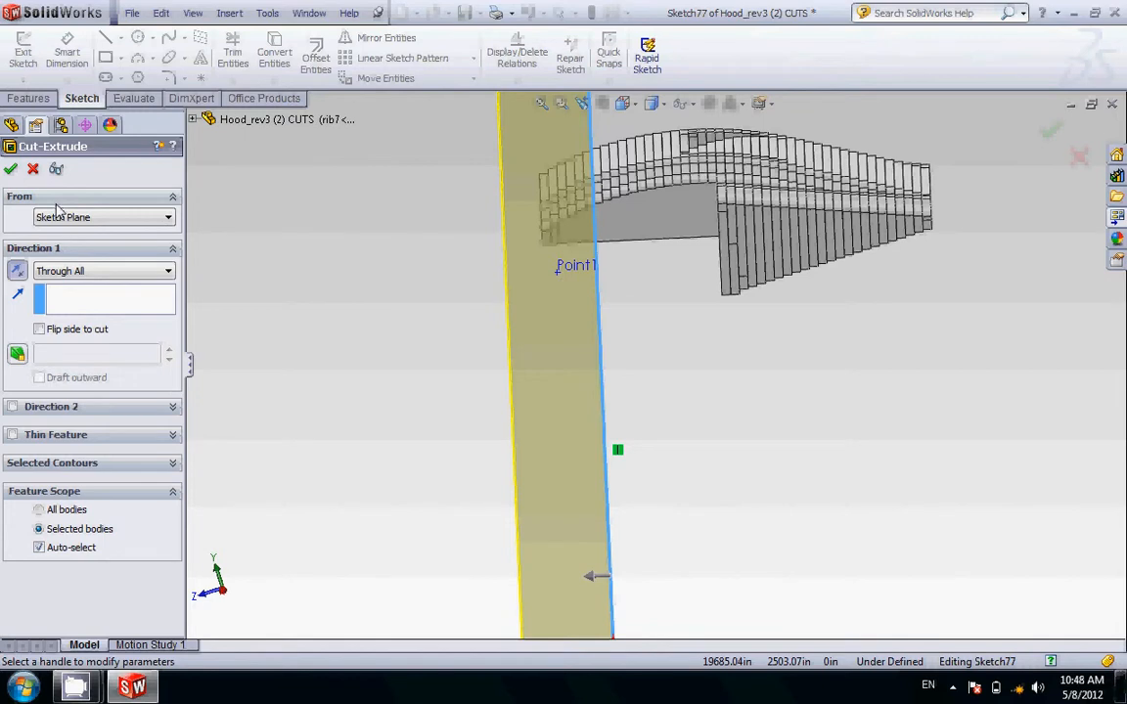
{"action": "left_click", "coordinate": [11, 171]}
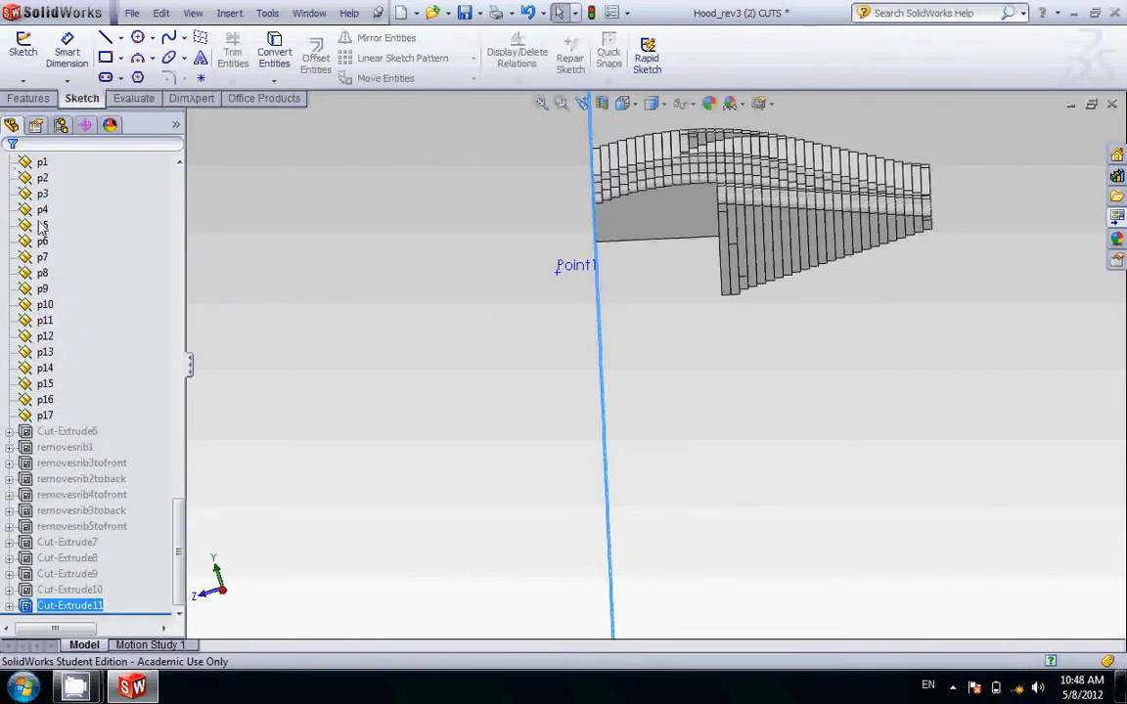
Step: Check rib7 against the neighbouring planes and select plane p7 on its side facing rib8
{"action": "left_click_drag", "start_coordinate": [181, 565], "coordinate": [188, 367]}
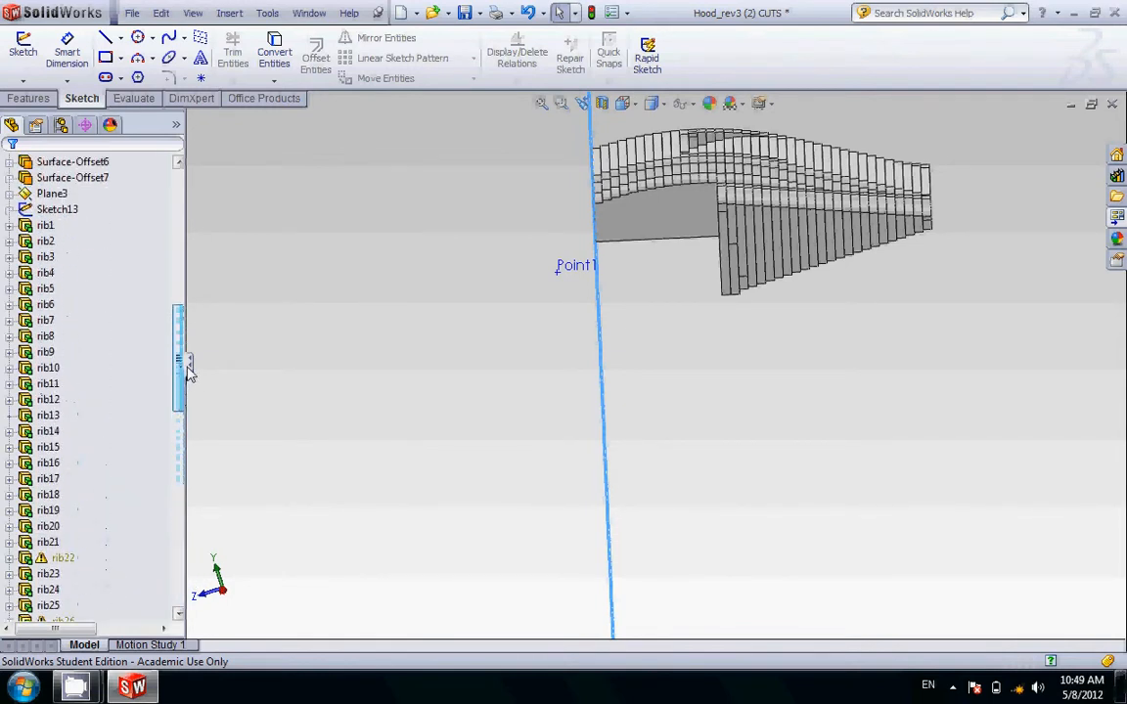
{"action": "left_click", "coordinate": [47, 321]}
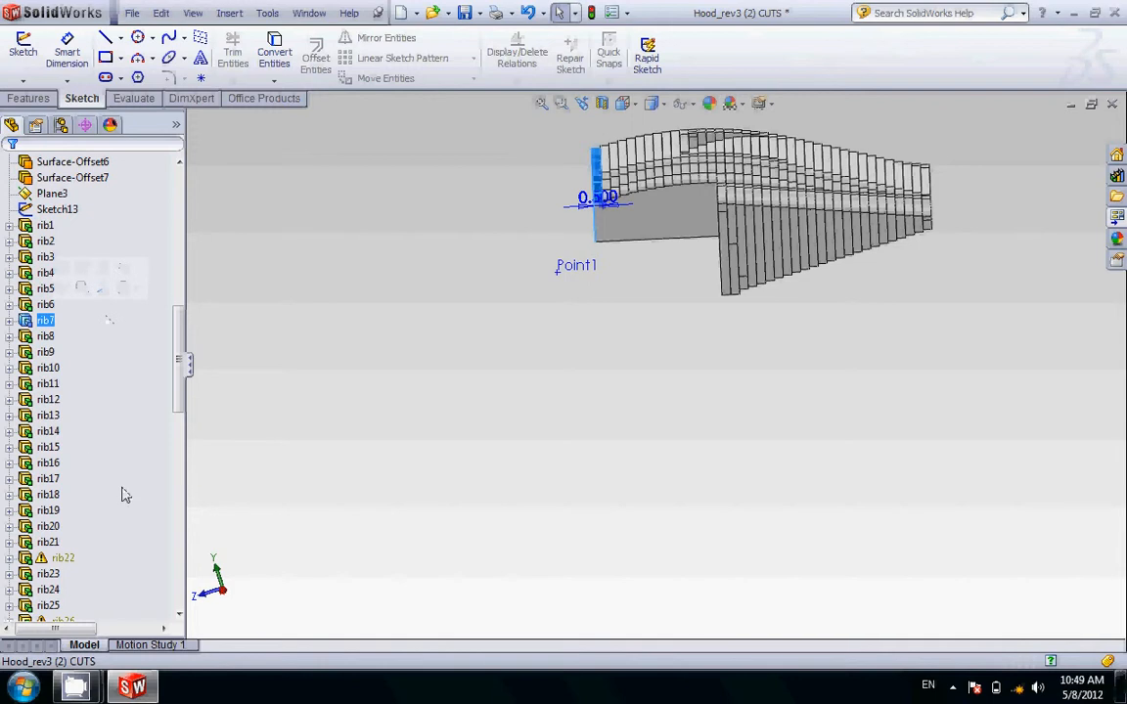
{"action": "left_click_drag", "start_coordinate": [184, 392], "coordinate": [175, 561]}
{"action": "scroll", "coordinate": [587, 245], "scroll_direction": "down", "scroll_amount": 5}
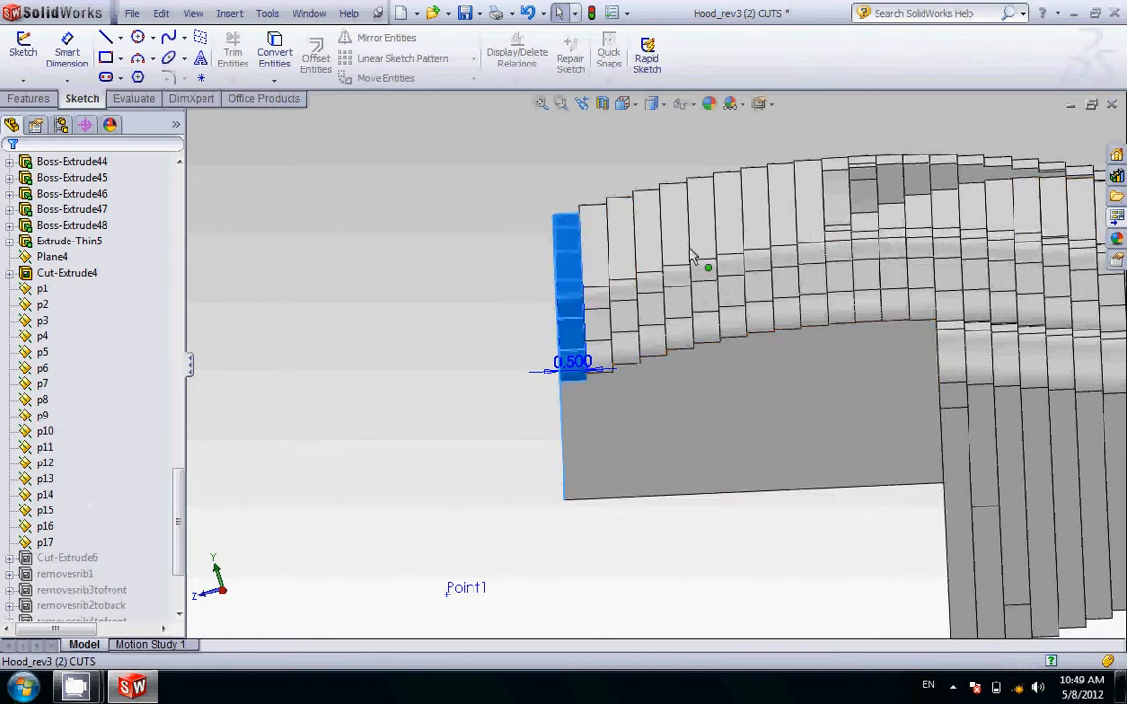
{"action": "left_click", "coordinate": [41, 354]}
{"action": "left_click", "coordinate": [42, 368]}
{"action": "left_click", "coordinate": [43, 384]}
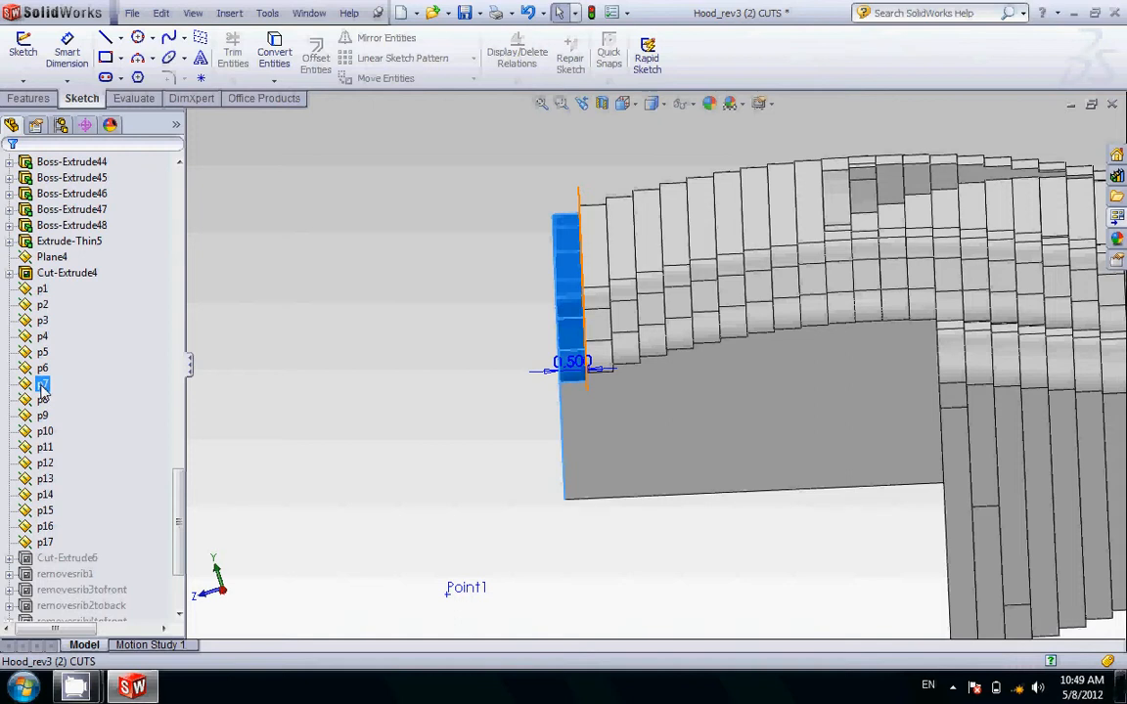
{"action": "left_click", "coordinate": [43, 385]}
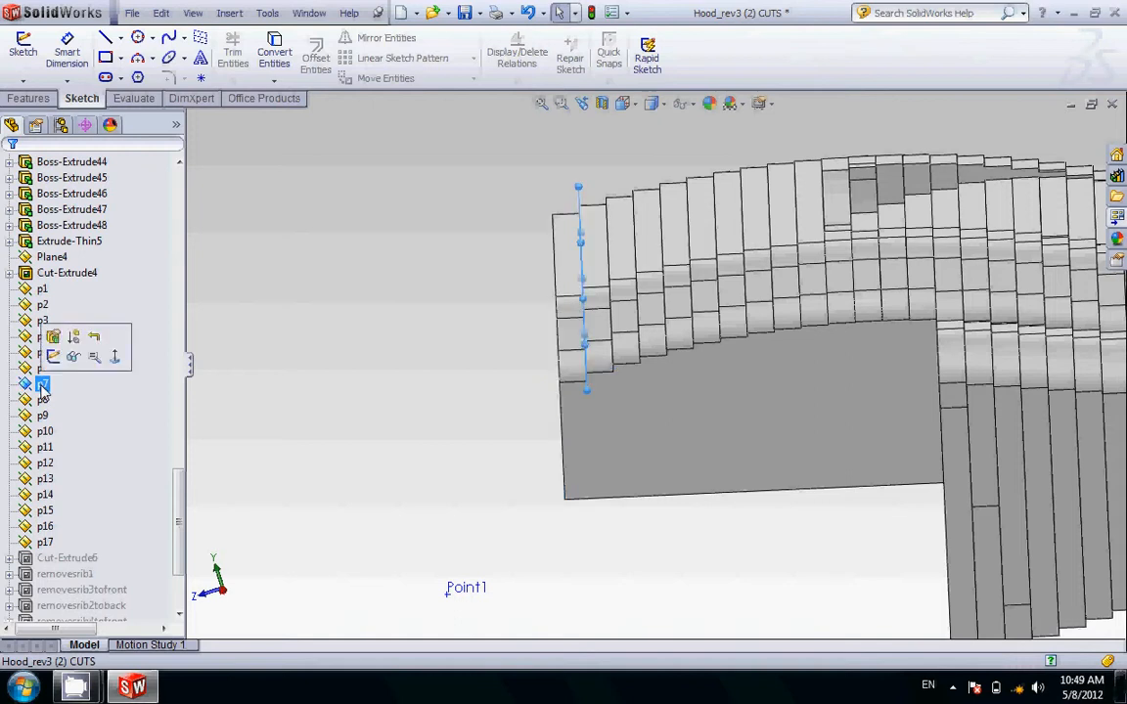
Step: Orient the model to the saved normalRIBS view and start an Extruded Cut sketch on plane p7
{"action": "middle_click_drag", "start_coordinate": [264, 345], "coordinate": [626, 245]}
{"action": "left_click", "coordinate": [623, 102]}
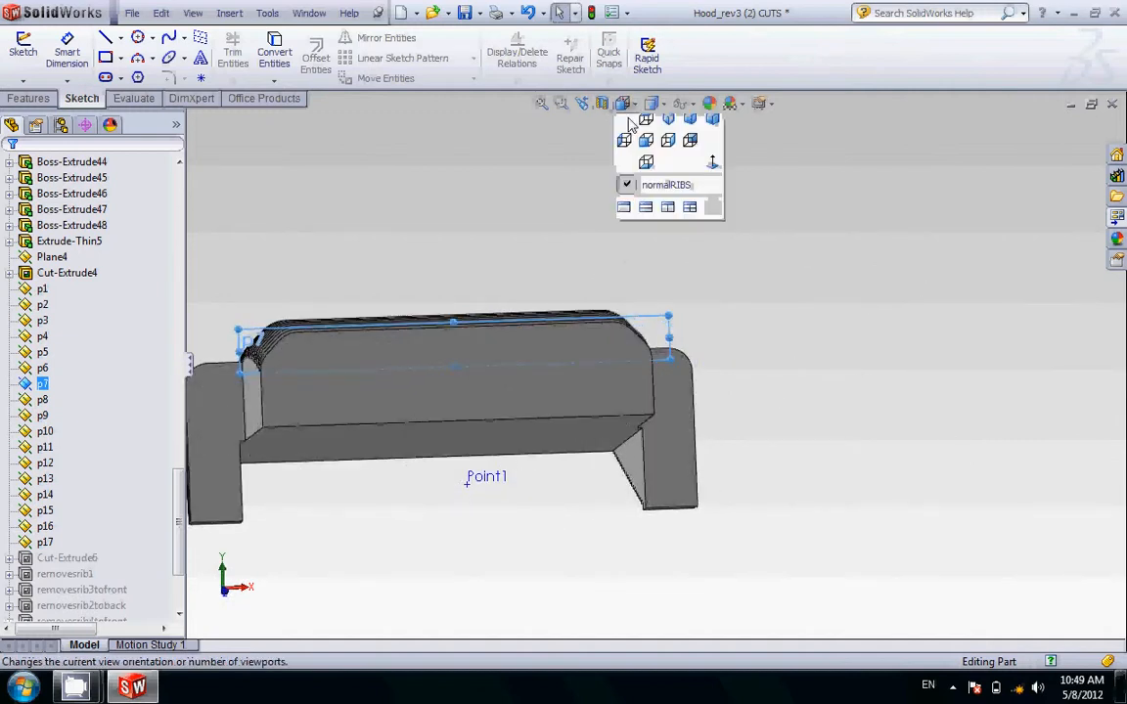
{"action": "left_click", "coordinate": [687, 195]}
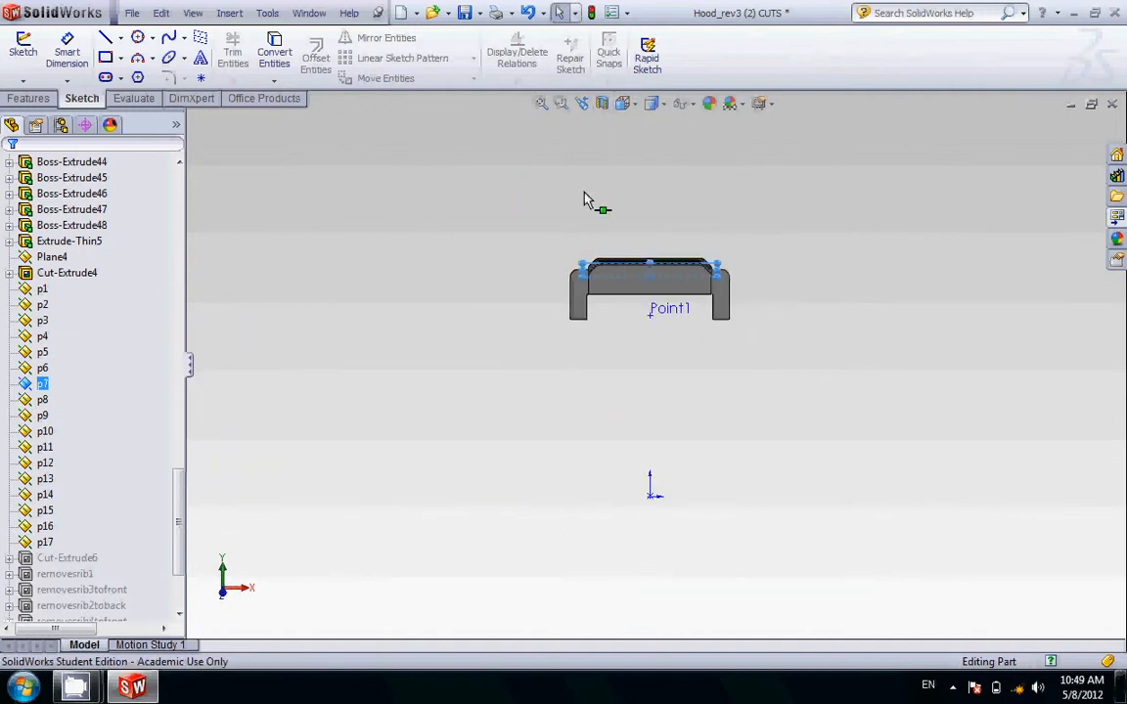
{"action": "left_click", "coordinate": [29, 98]}
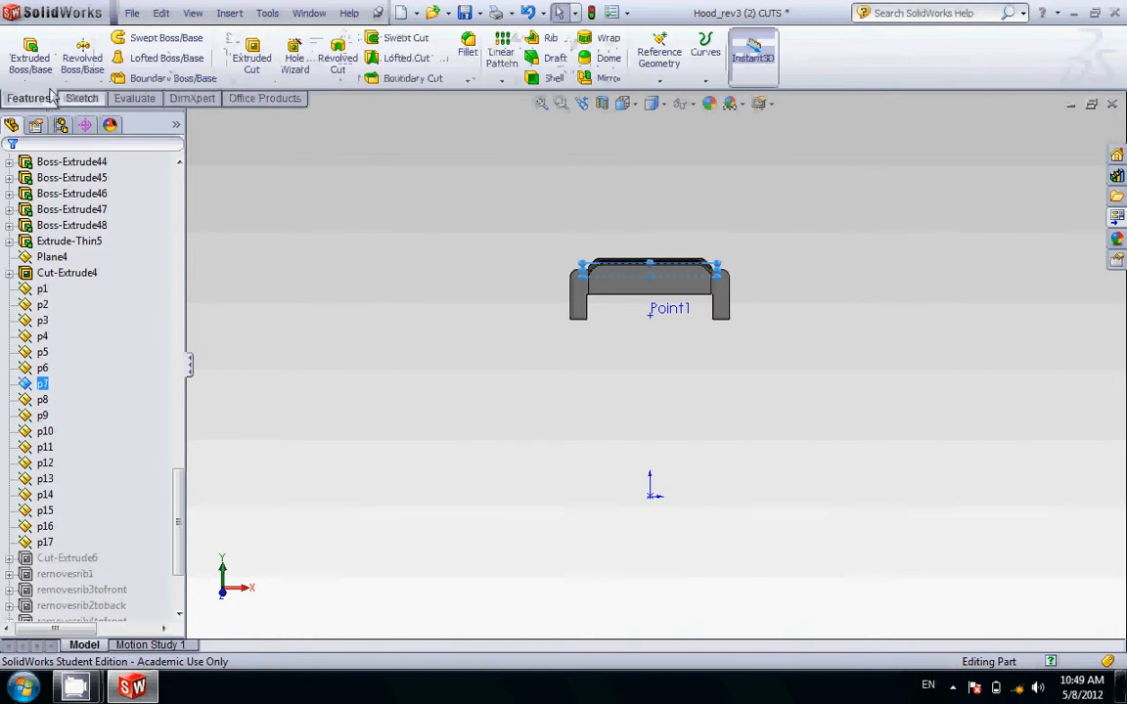
{"action": "left_click", "coordinate": [233, 49]}
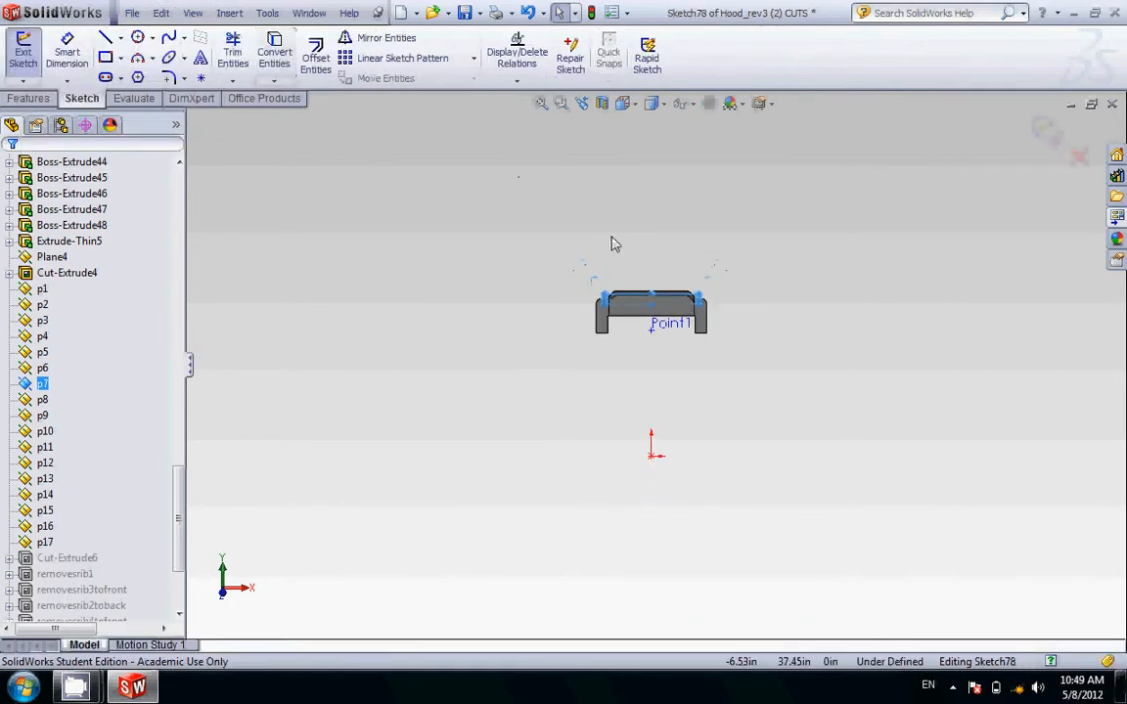
Step: Sketch a corner rectangle on plane p7 that encloses the whole remaining hood and finish the sketch
{"action": "left_click", "coordinate": [105, 58]}
{"action": "left_click", "coordinate": [427, 175]}
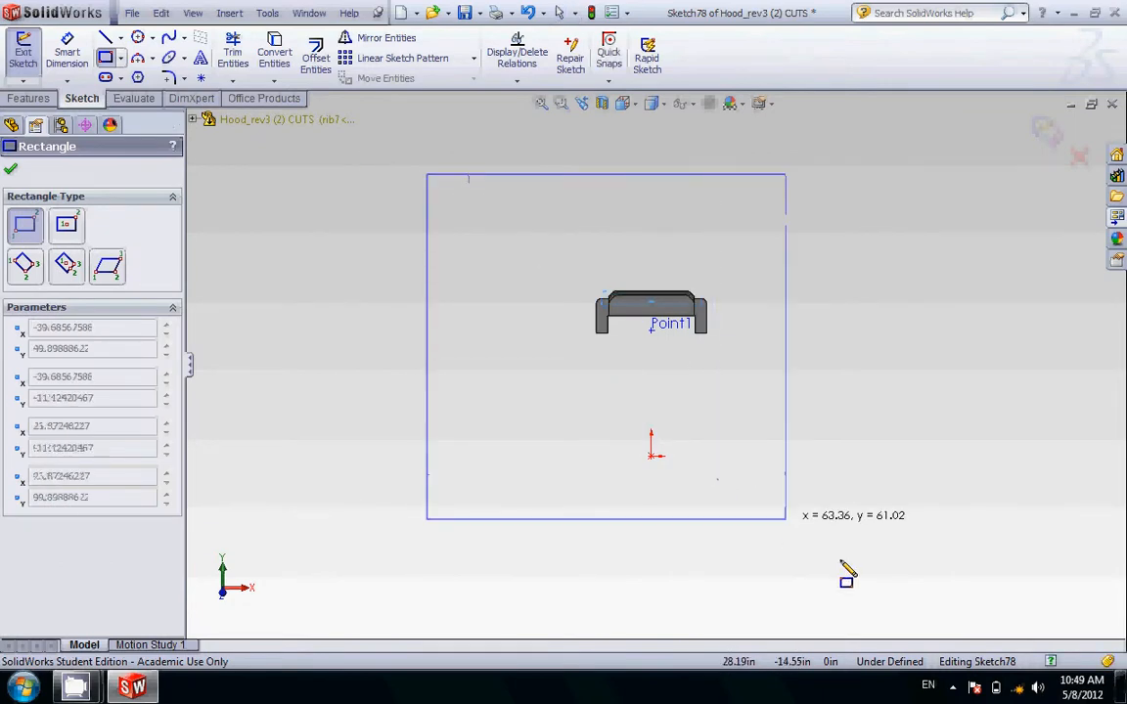
{"action": "left_click", "coordinate": [962, 597]}
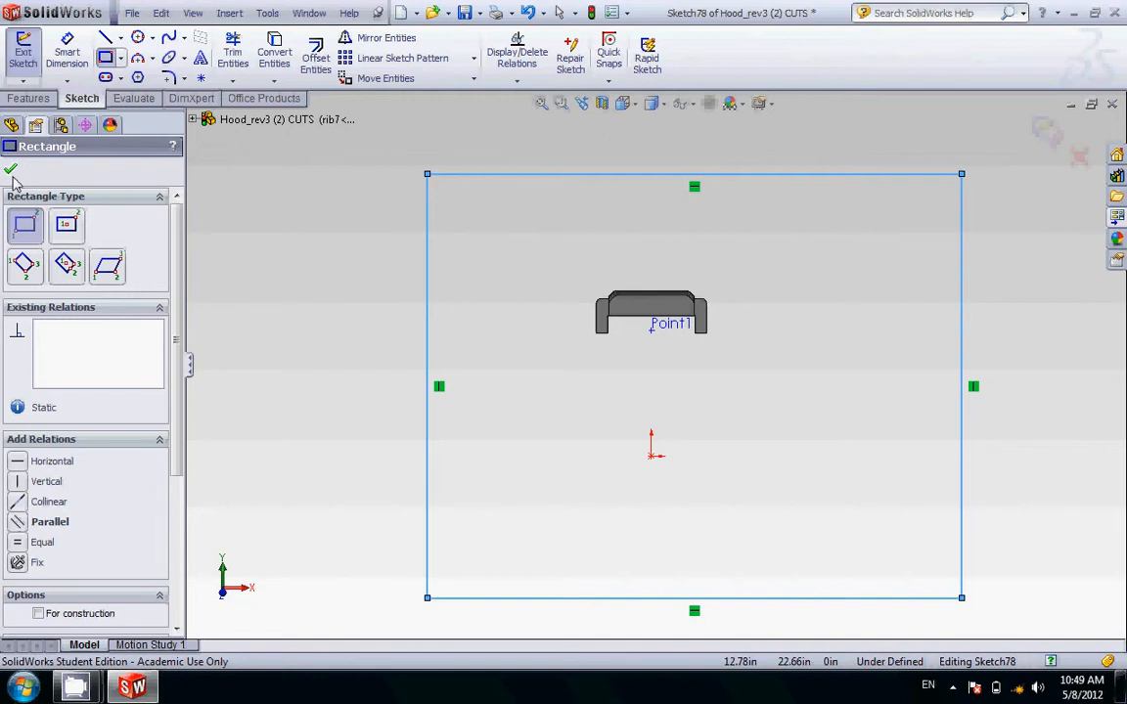
{"action": "left_click", "coordinate": [11, 171]}
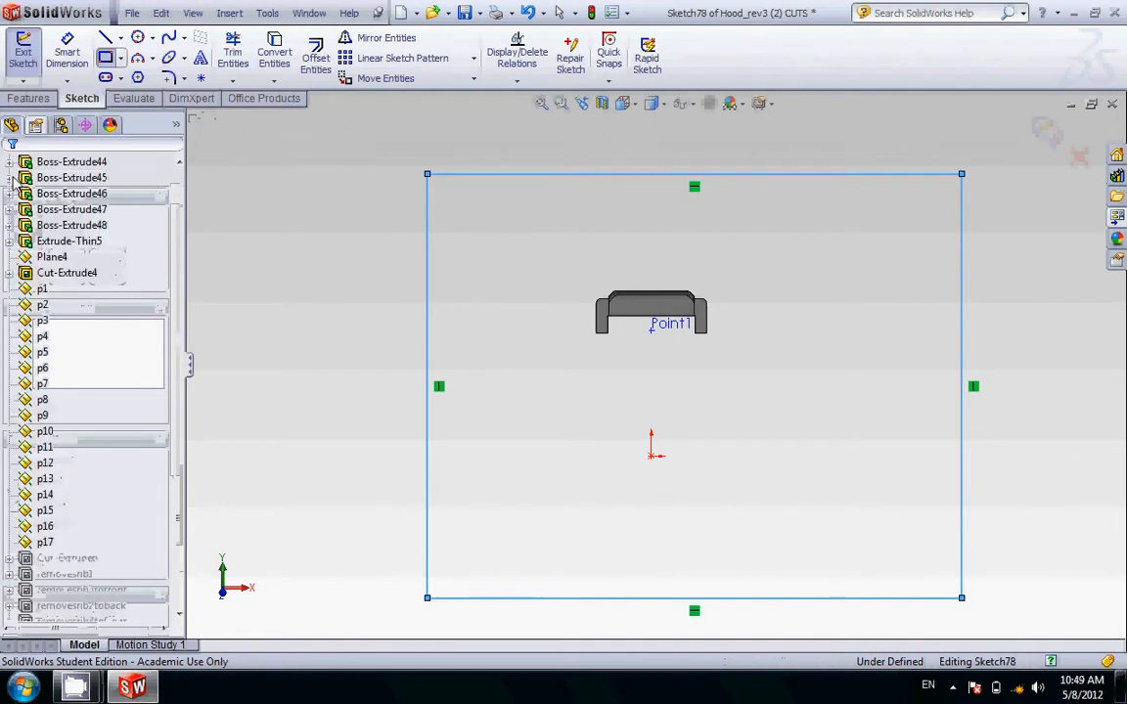
{"action": "left_click", "coordinate": [27, 56]}
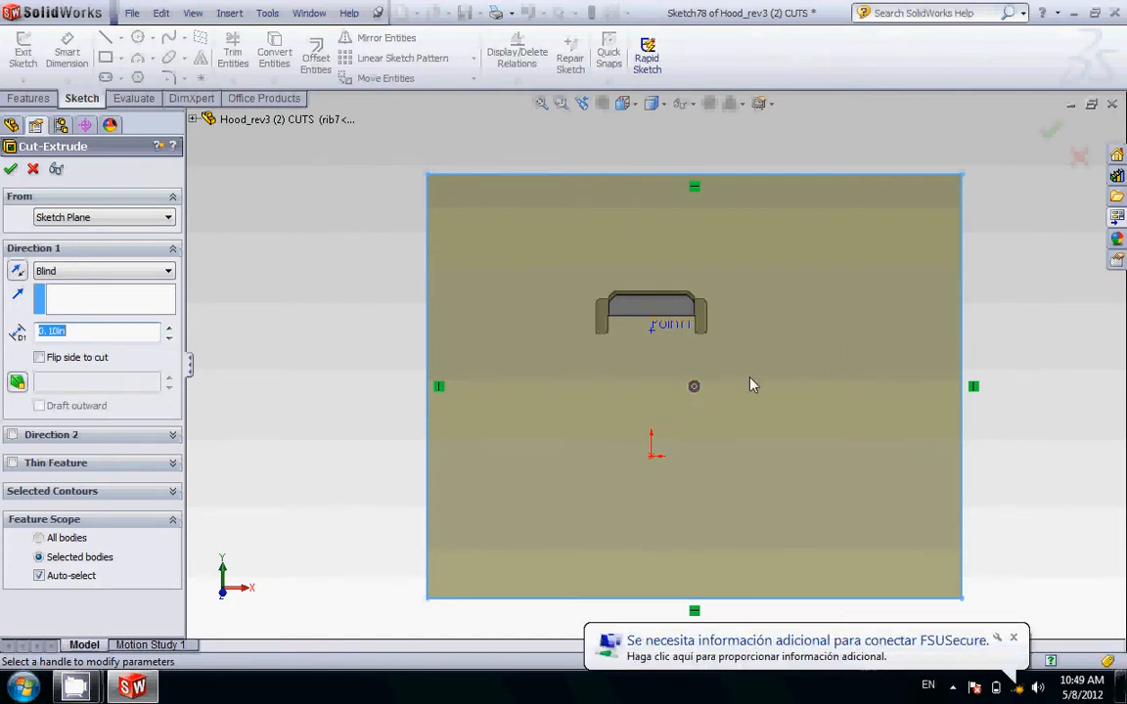
Step: Cut Through All from plane p7 toward rib8 and the rest of the hood, leaving only rib7
{"action": "scroll", "coordinate": [712, 379], "scroll_direction": "down", "scroll_amount": 3}
{"action": "scroll", "coordinate": [704, 368], "scroll_direction": "up", "scroll_amount": 3}
{"action": "mouse_move", "coordinate": [960, 254]}
{"action": "middle_mouse_down"}
{"action": "mouse_move", "coordinate": [833, 267]}
{"action": "mouse_move", "coordinate": [839, 278]}
{"action": "middle_mouse_up"}
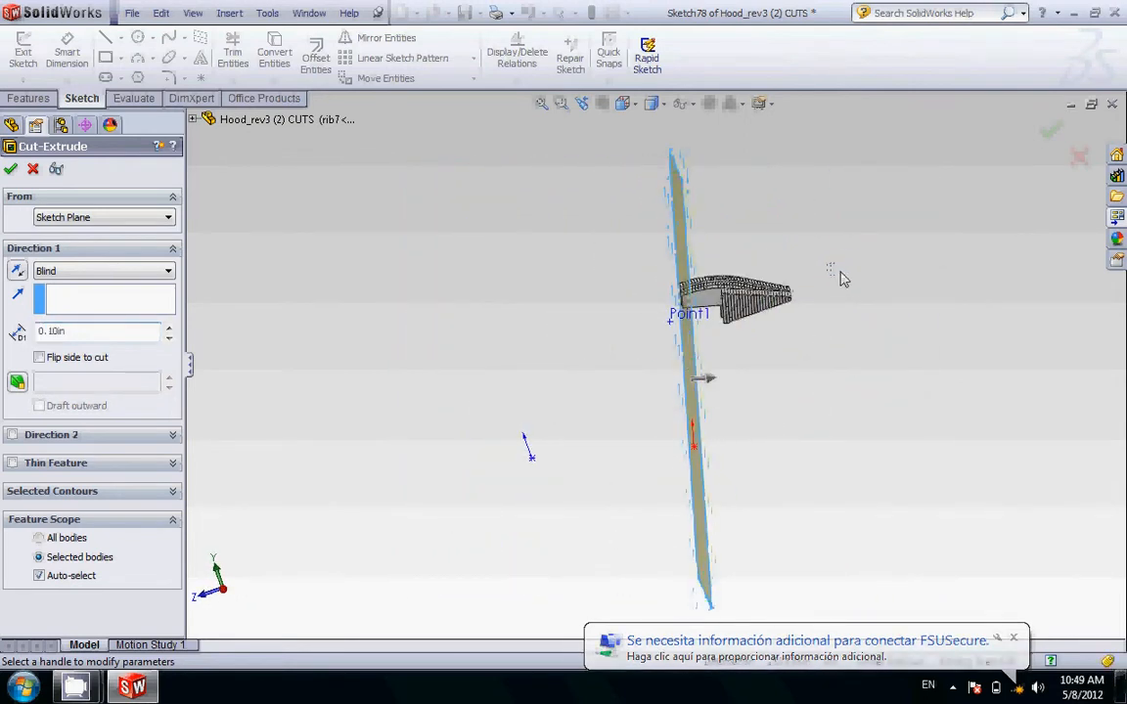
{"action": "scroll", "coordinate": [742, 328], "scroll_direction": "down", "scroll_amount": 4}
{"action": "middle_click", "coordinate": [697, 314]}
{"action": "middle_click_drag", "start_coordinate": [696, 314], "coordinate": [705, 314]}
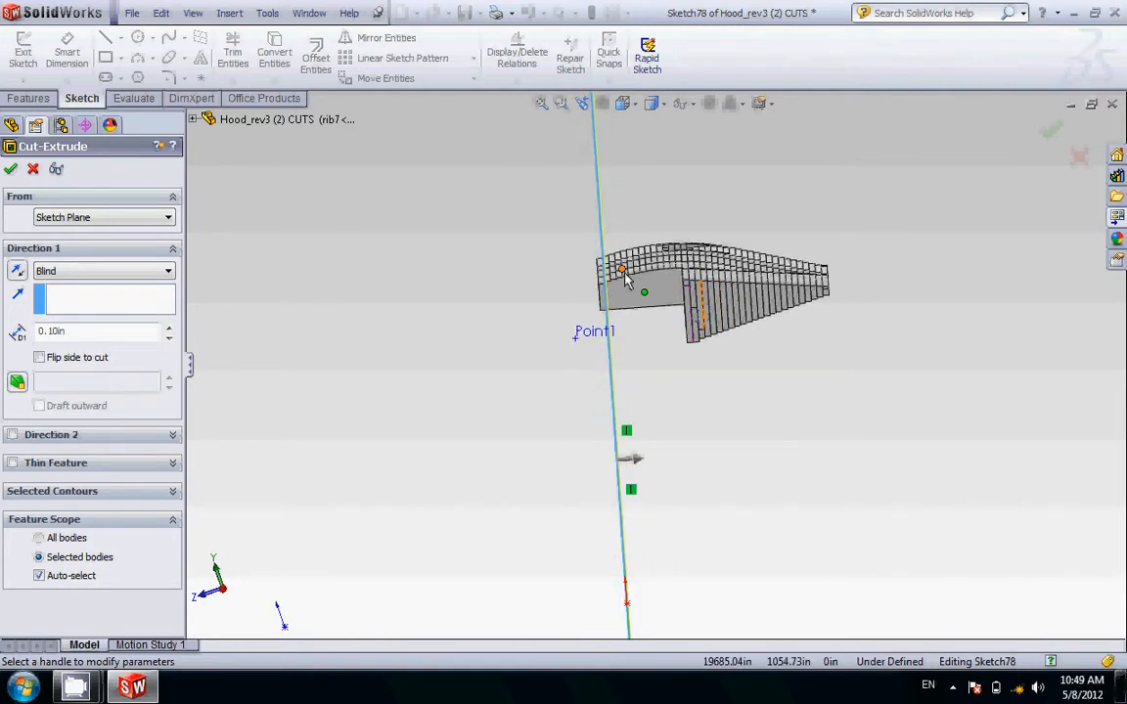
{"action": "scroll", "coordinate": [626, 279], "scroll_direction": "down", "scroll_amount": 2}
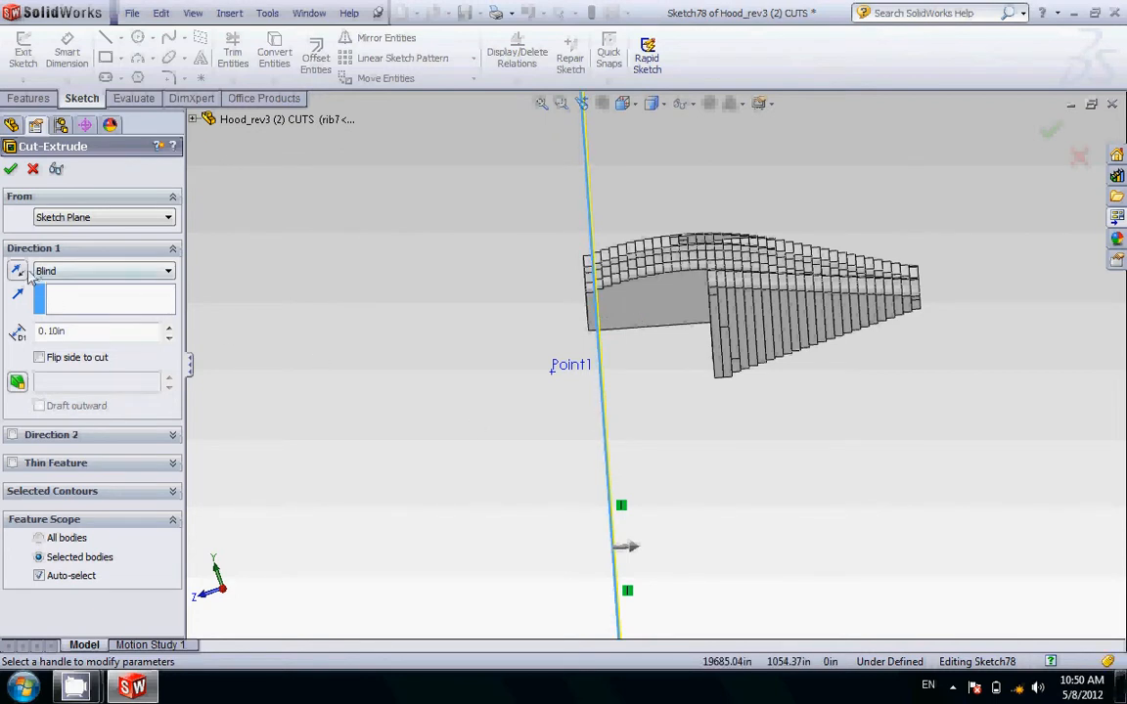
{"action": "left_click", "coordinate": [133, 275]}
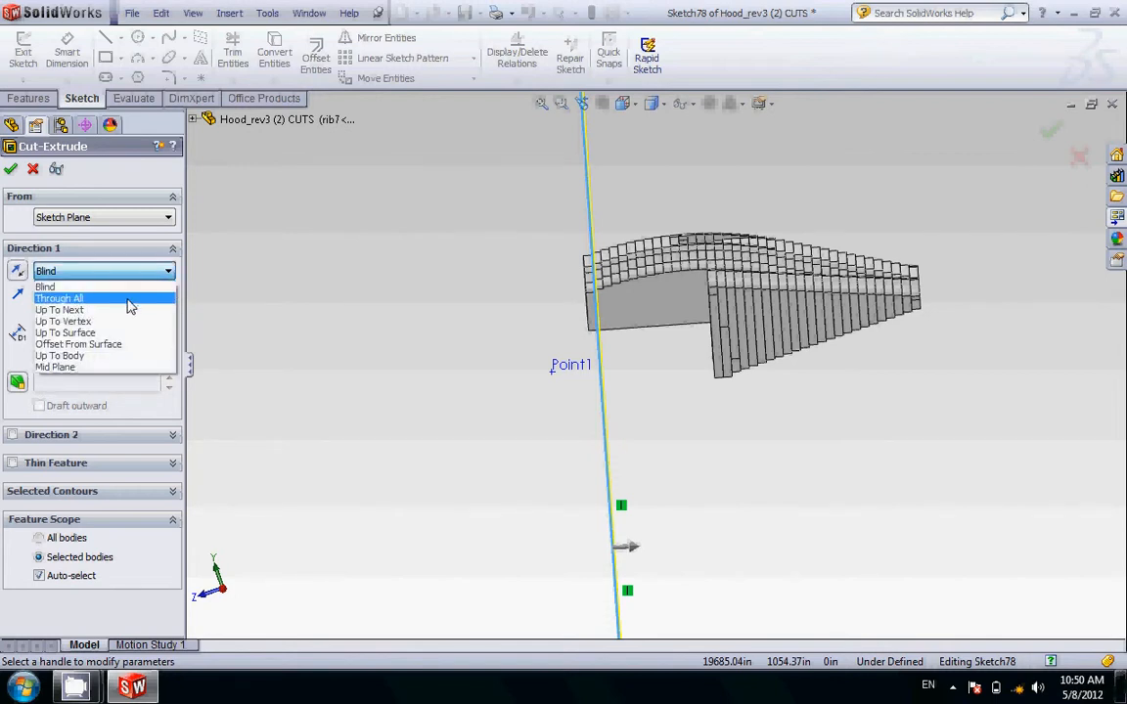
{"action": "left_click", "coordinate": [131, 303]}
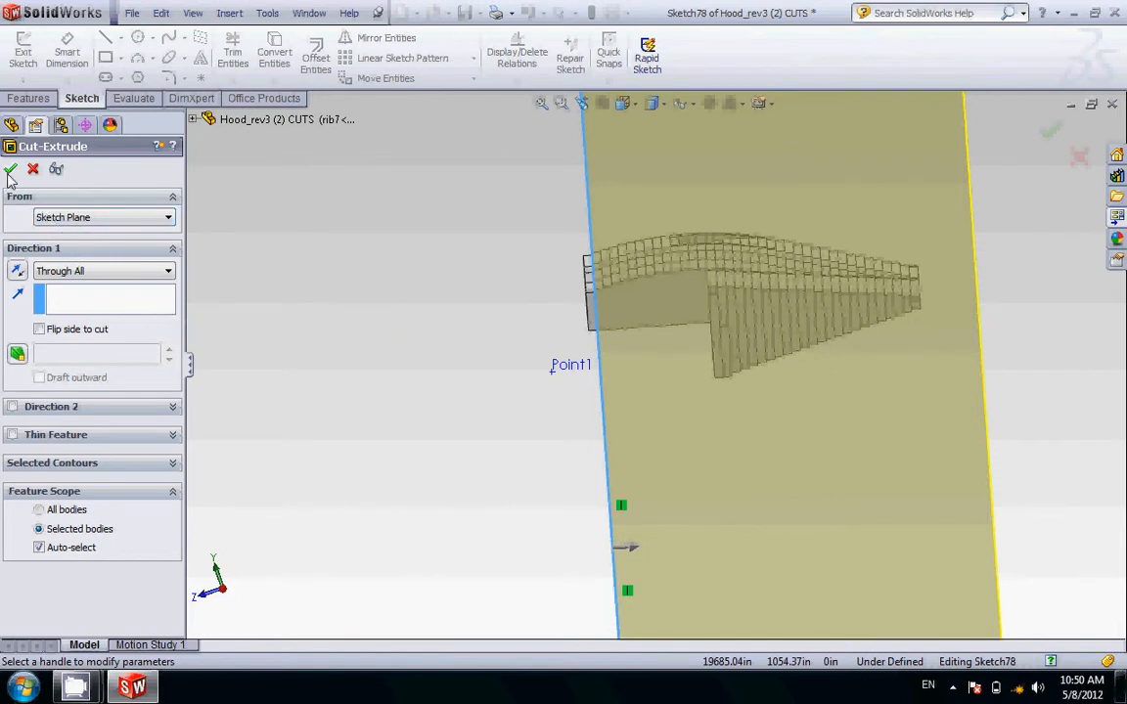
{"action": "left_click", "coordinate": [10, 170]}
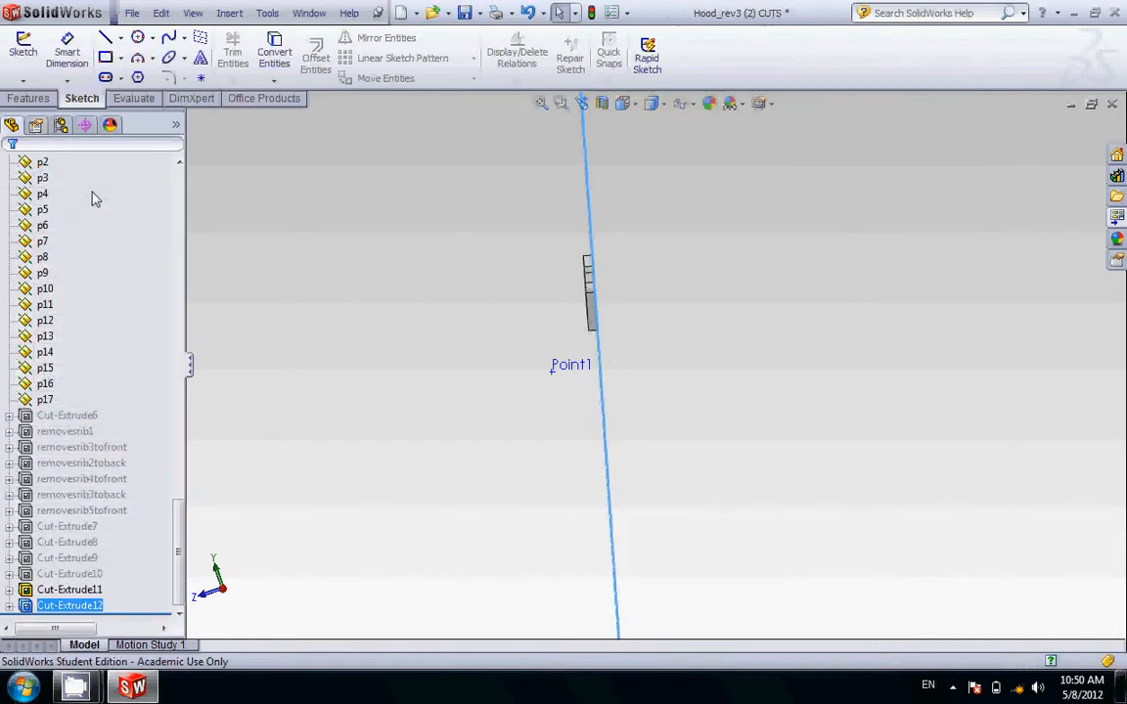
Step: Inspect the isolated rib7 at an angle and in the saved normalRIBS view
{"action": "middle_click_drag", "start_coordinate": [701, 297], "coordinate": [685, 329]}
{"action": "scroll", "coordinate": [110, 331], "scroll_direction": "up", "scroll_amount": 15}
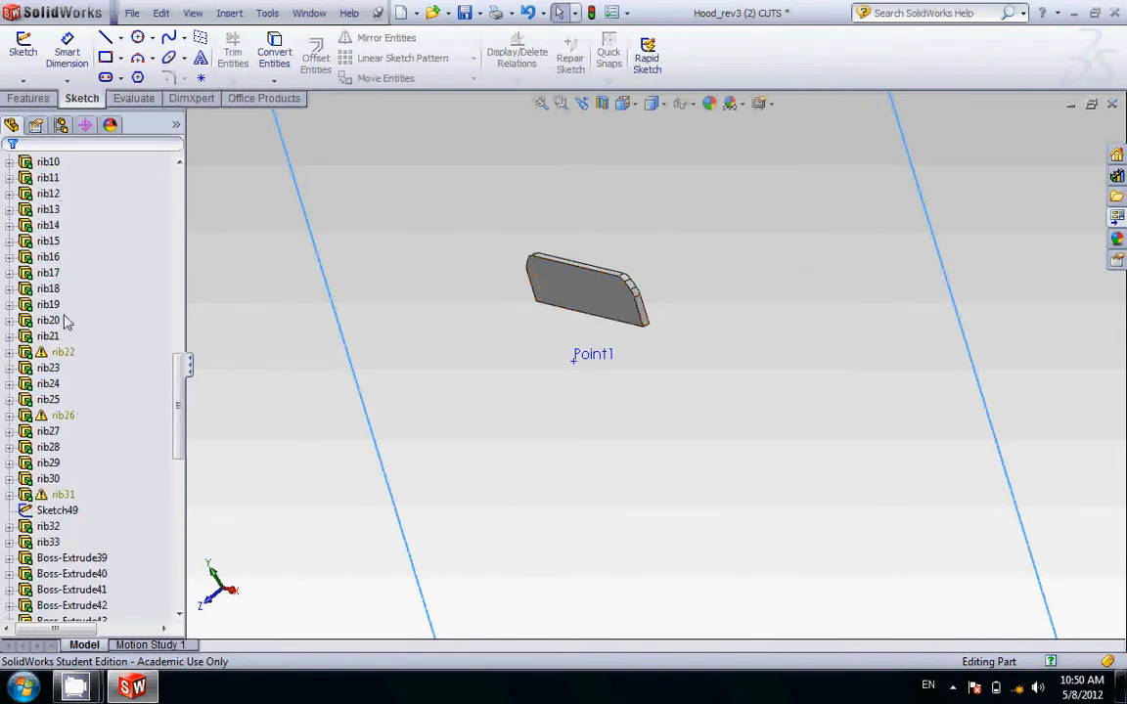
{"action": "mouse_move", "coordinate": [344, 264]}
{"action": "middle_mouse_down"}
{"action": "mouse_move", "coordinate": [419, 272]}
{"action": "mouse_move", "coordinate": [443, 234]}
{"action": "mouse_move", "coordinate": [458, 254]}
{"action": "mouse_move", "coordinate": [413, 257]}
{"action": "mouse_move", "coordinate": [410, 277]}
{"action": "middle_mouse_up"}
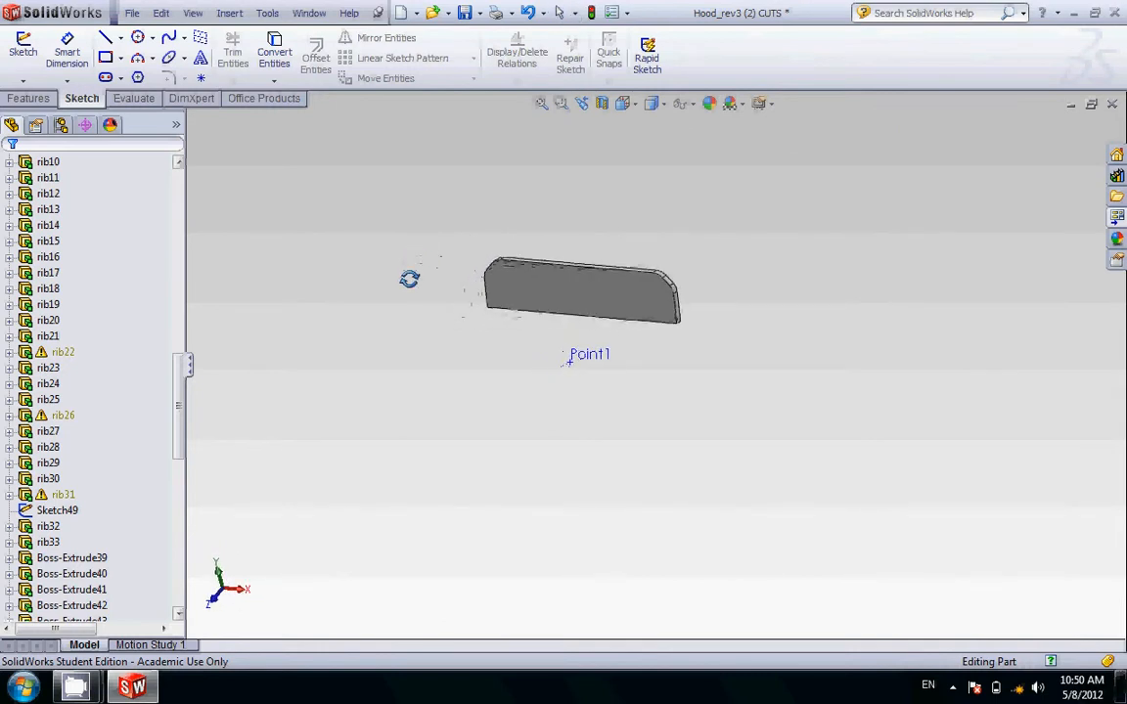
{"action": "left_click", "coordinate": [622, 104]}
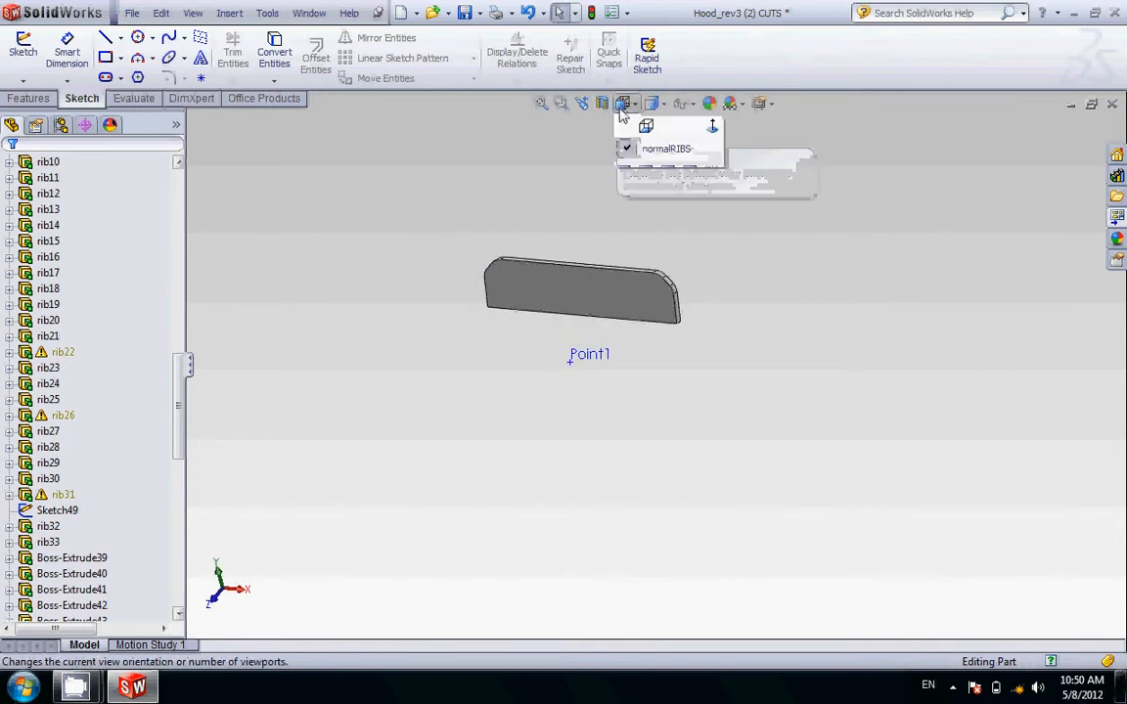
{"action": "left_click", "coordinate": [646, 193]}
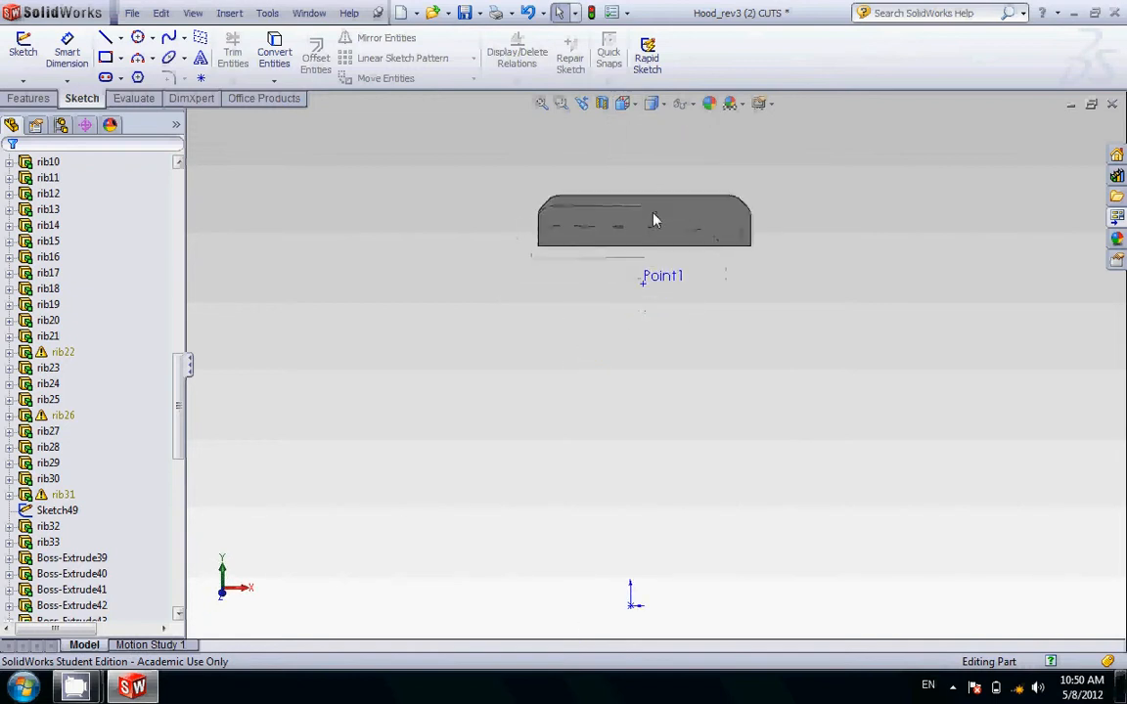
{"action": "scroll", "coordinate": [677, 201], "scroll_direction": "down", "scroll_amount": 4}
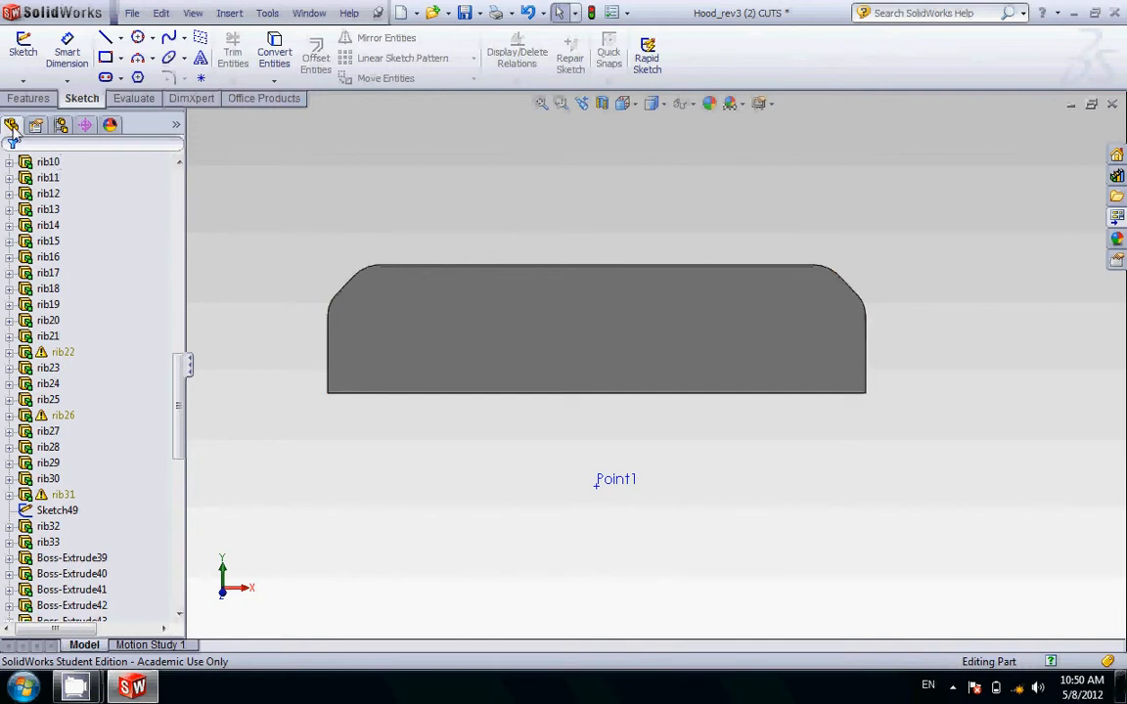
Step: Compare the full hood with the isolated rib by activating the Default configuration and then the rib7 configuration
{"action": "left_click", "coordinate": [61, 127]}
{"action": "left_click", "coordinate": [81, 196]}
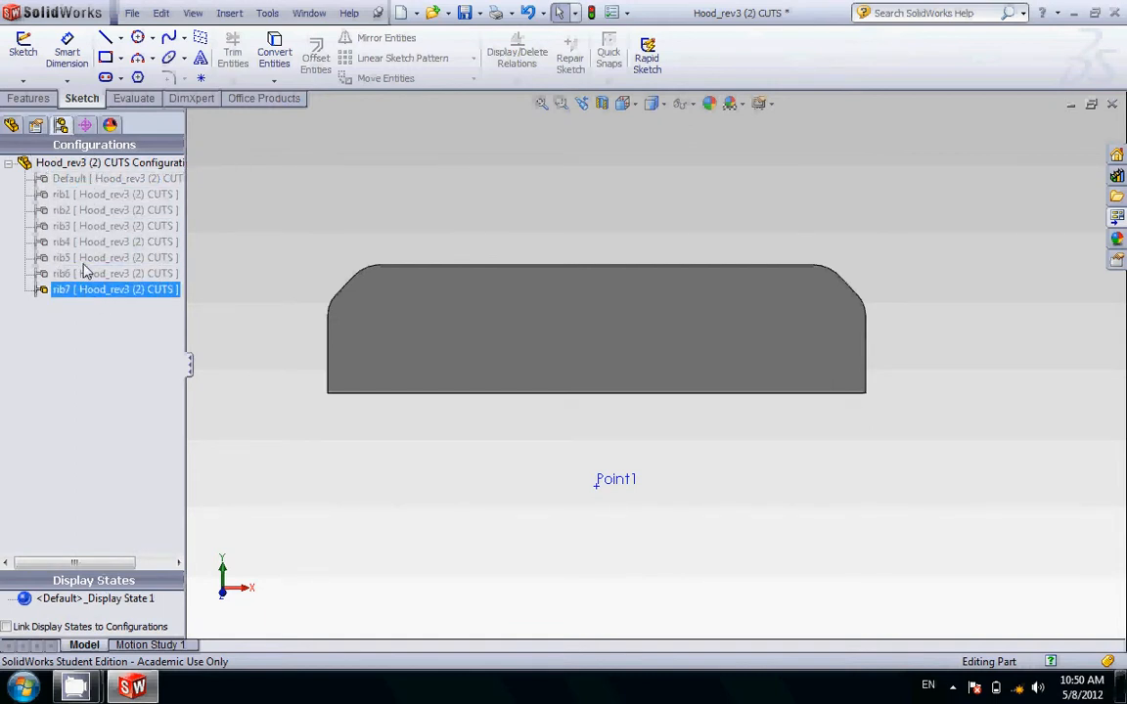
{"action": "double_click", "coordinate": [67, 181]}
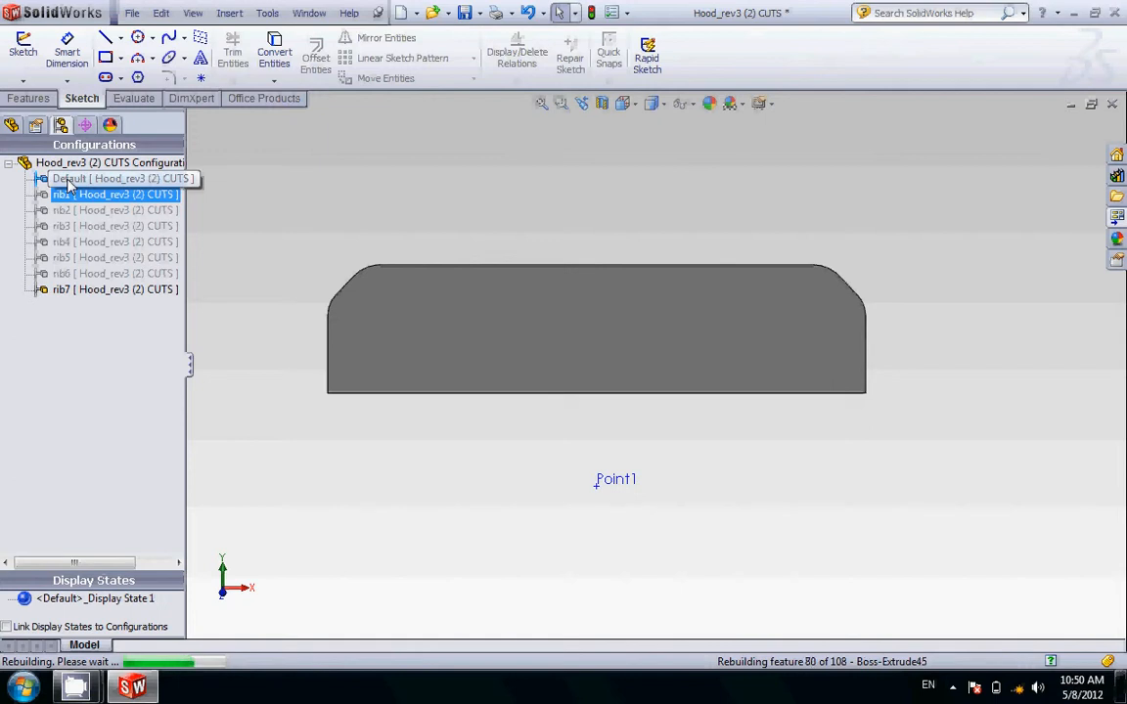
{"action": "double_click", "coordinate": [68, 182]}
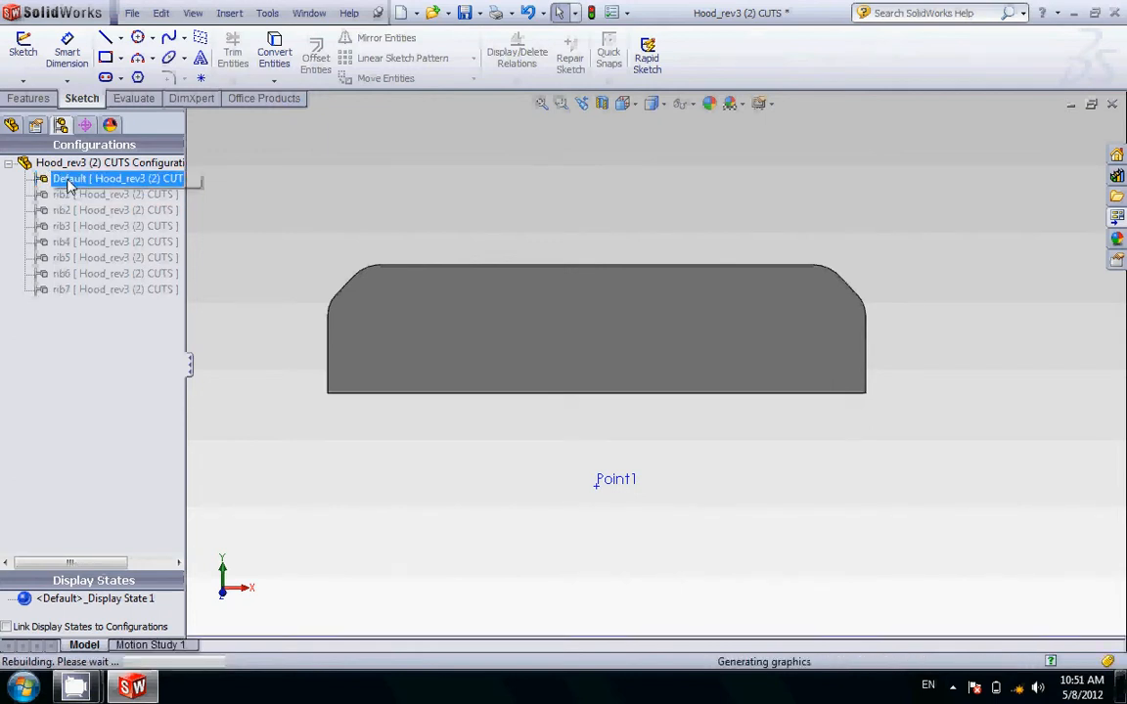
{"action": "middle_click_drag", "start_coordinate": [458, 335], "coordinate": [427, 417]}
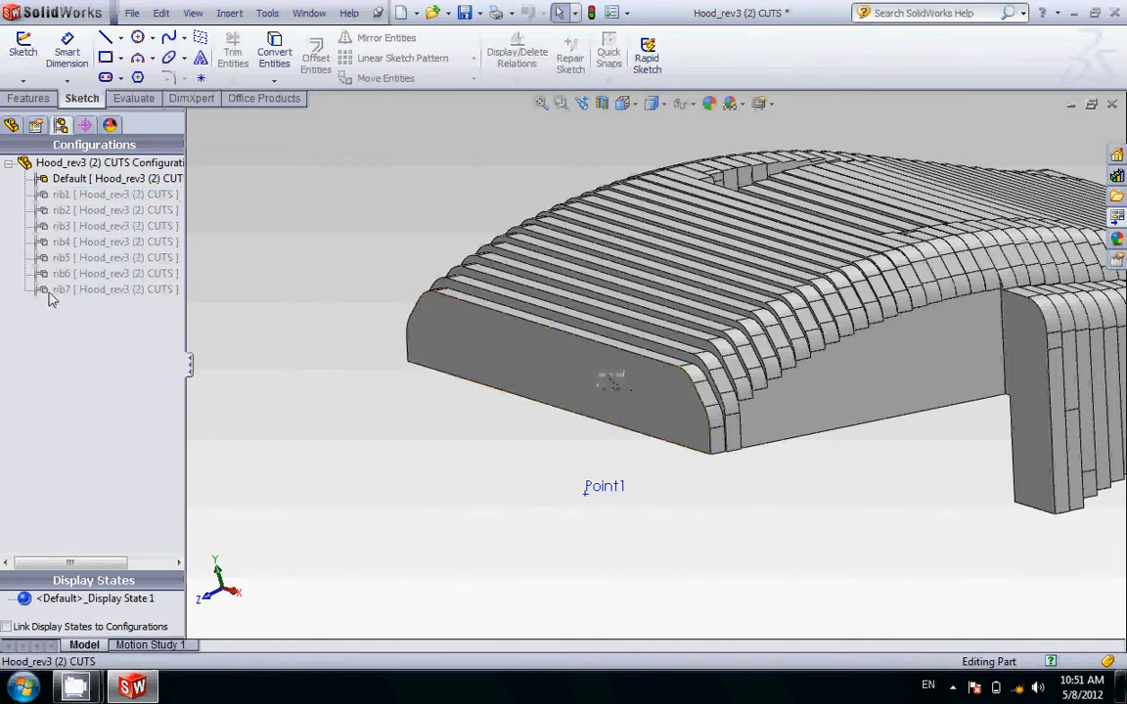
{"action": "left_click", "coordinate": [98, 289]}
{"action": "left_click", "coordinate": [73, 291]}
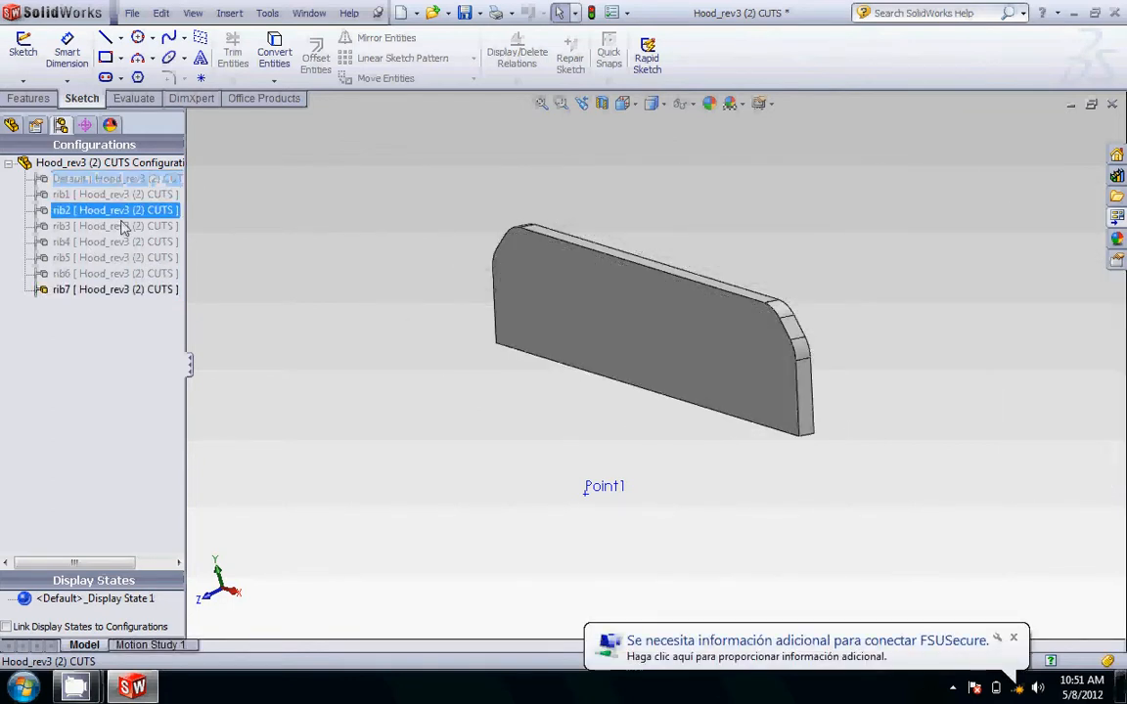
Step: Activate the Default configuration and add a new configuration named rib8 to the part
{"action": "right_click", "coordinate": [130, 164]}
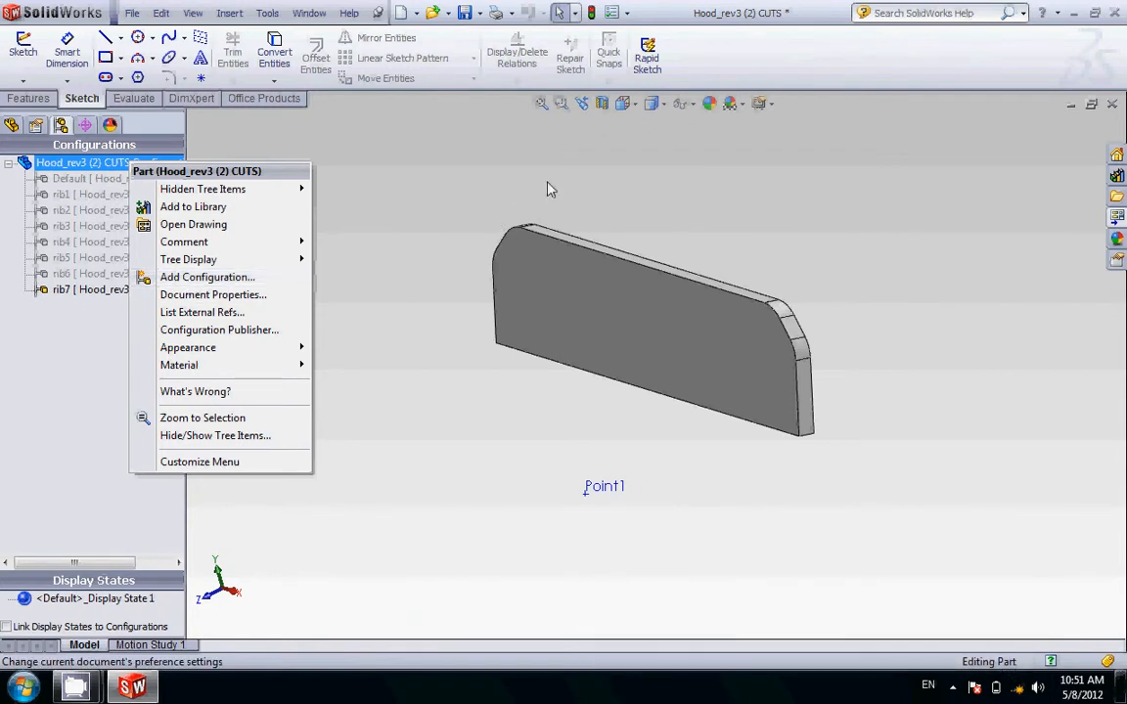
{"action": "double_click", "coordinate": [83, 181]}
{"action": "left_click", "coordinate": [108, 193]}
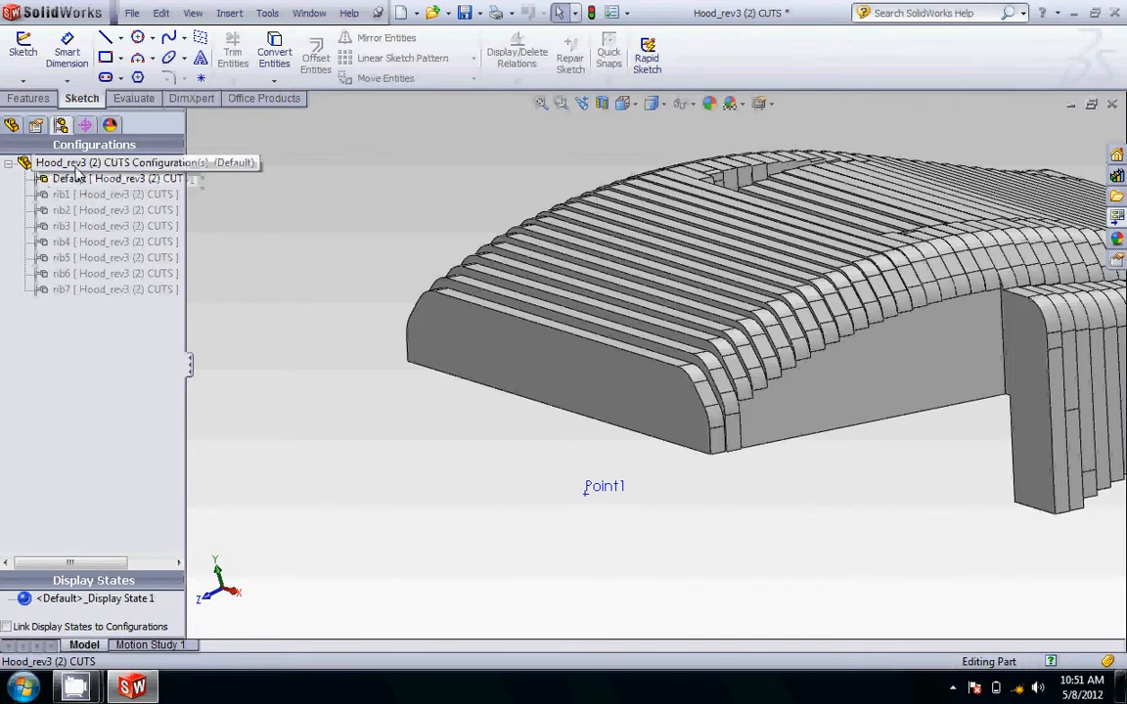
{"action": "right_click", "coordinate": [79, 166]}
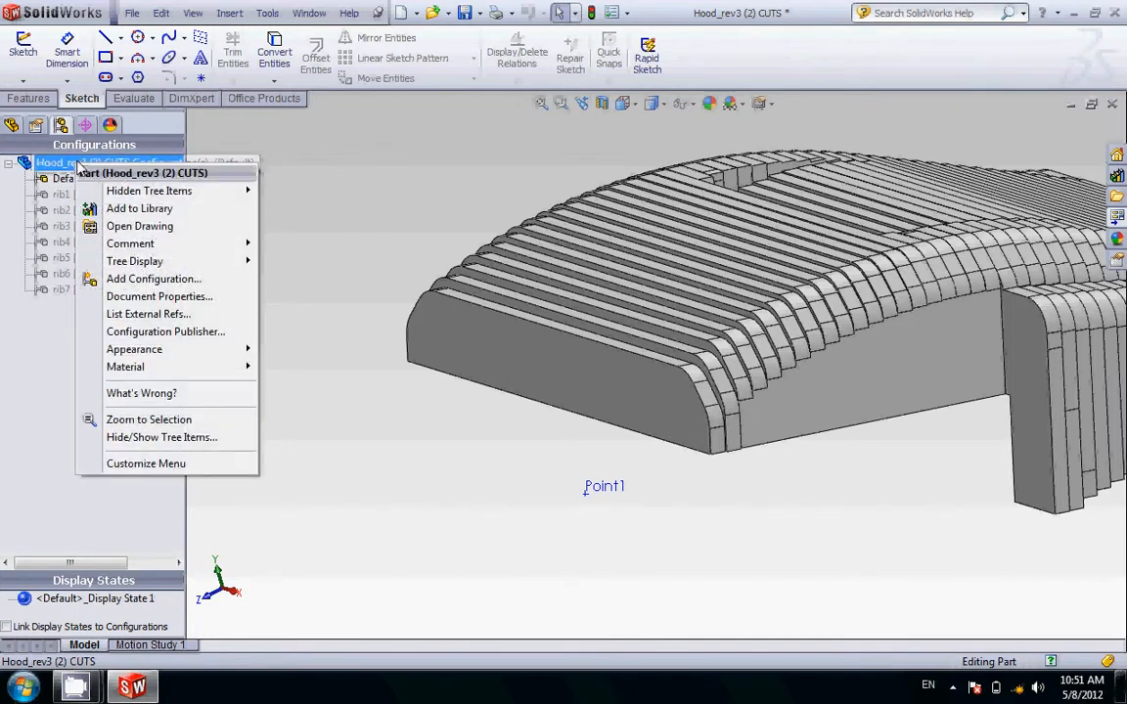
{"action": "left_click", "coordinate": [109, 279]}
{"action": "type", "text": "rib8"}
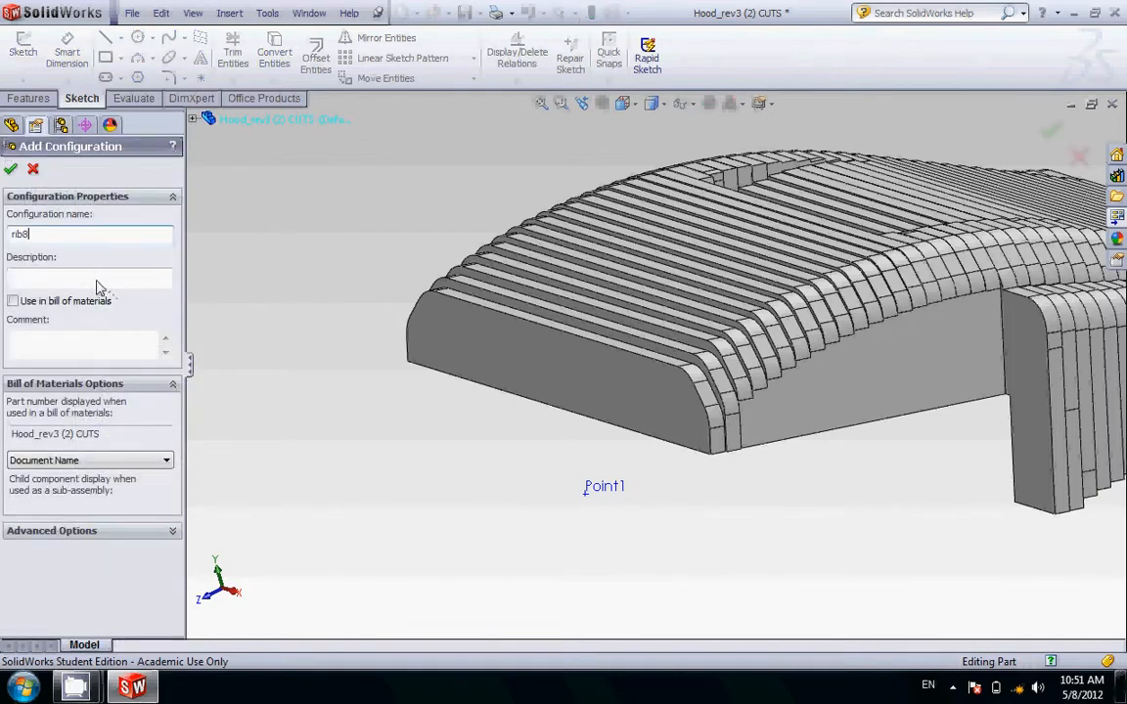
{"action": "left_click", "coordinate": [11, 170]}
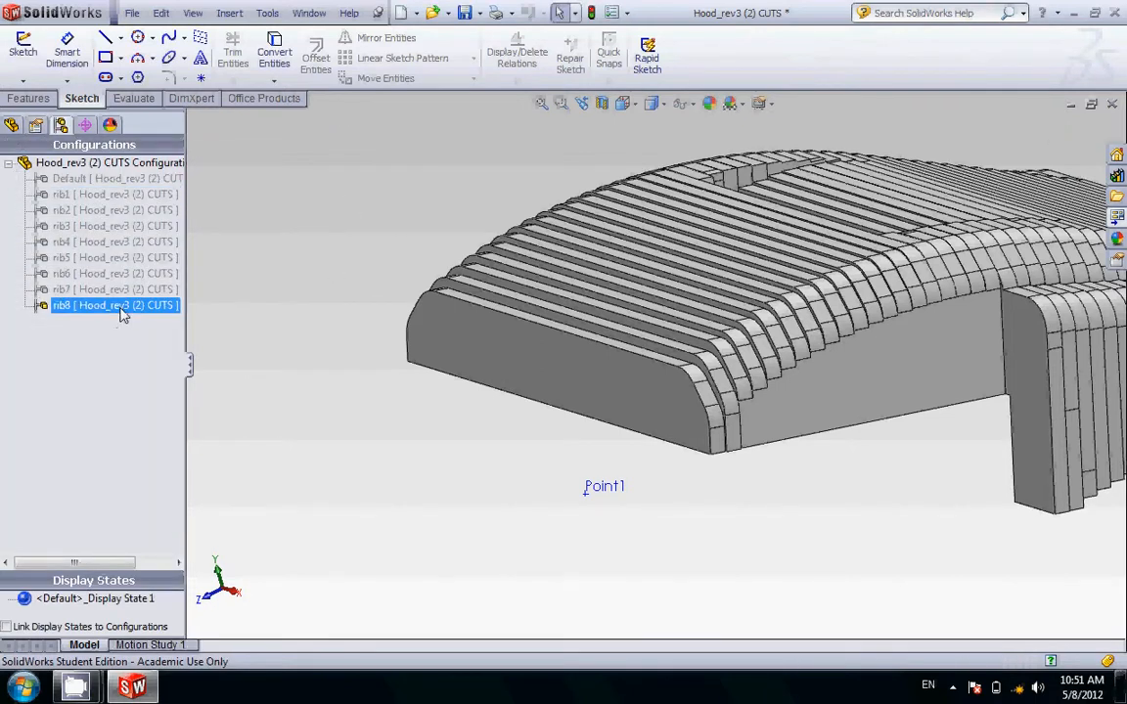
Step: Check the feature tree of the rib8 configuration, return to the configuration list and save the part
{"action": "left_click", "coordinate": [13, 127]}
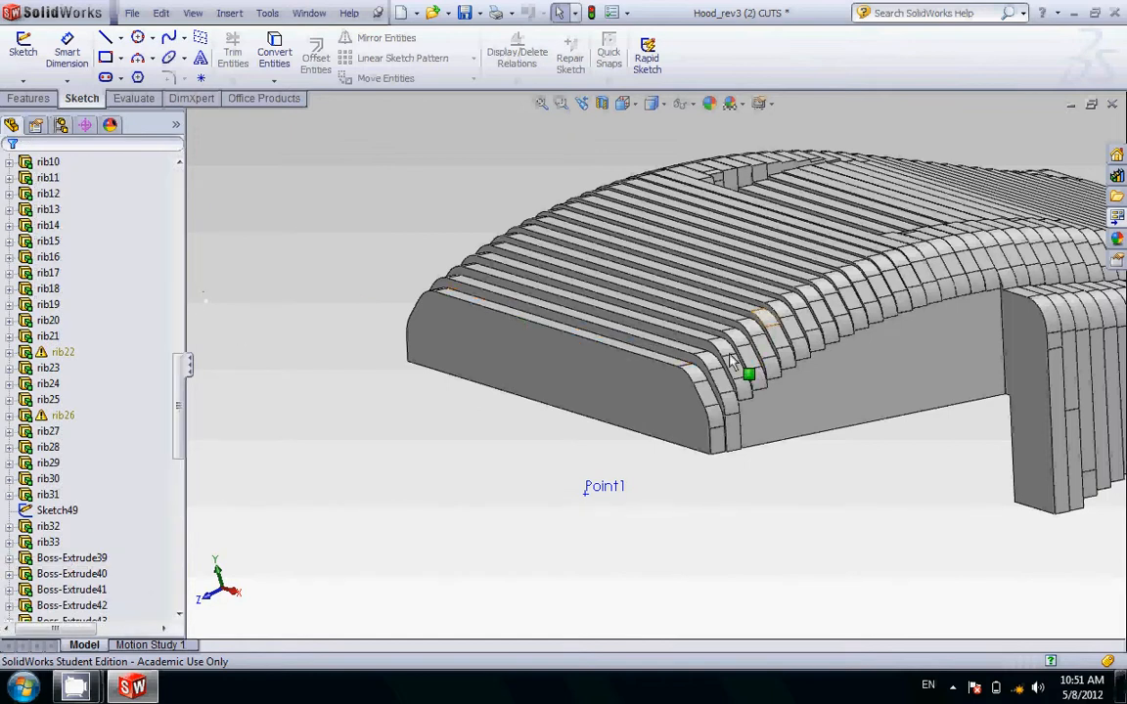
{"action": "left_click", "coordinate": [62, 126]}
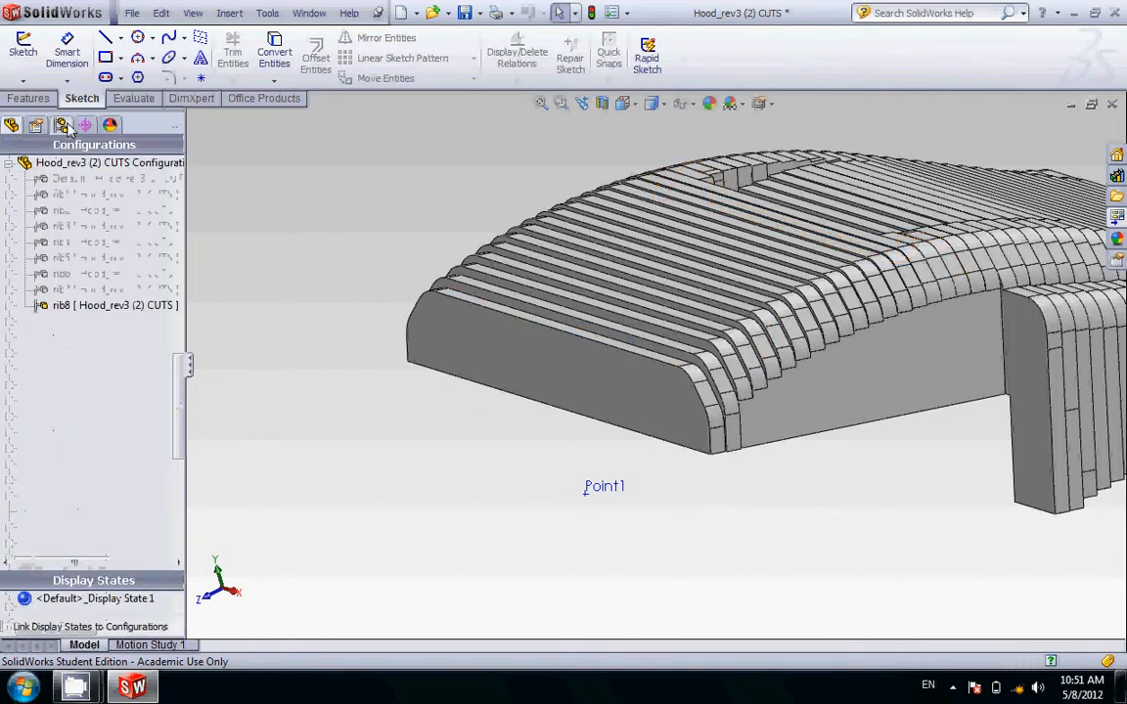
{"action": "left_click", "coordinate": [465, 14]}
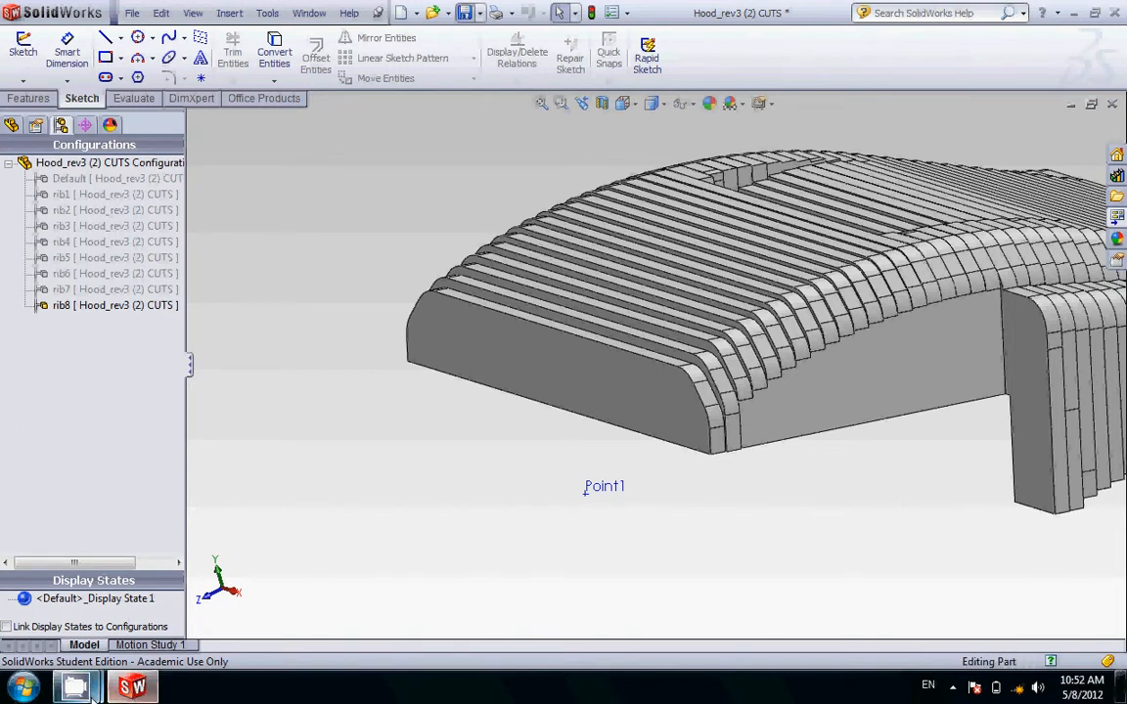
{"action": "mouse_move", "coordinate": [89, 691]}
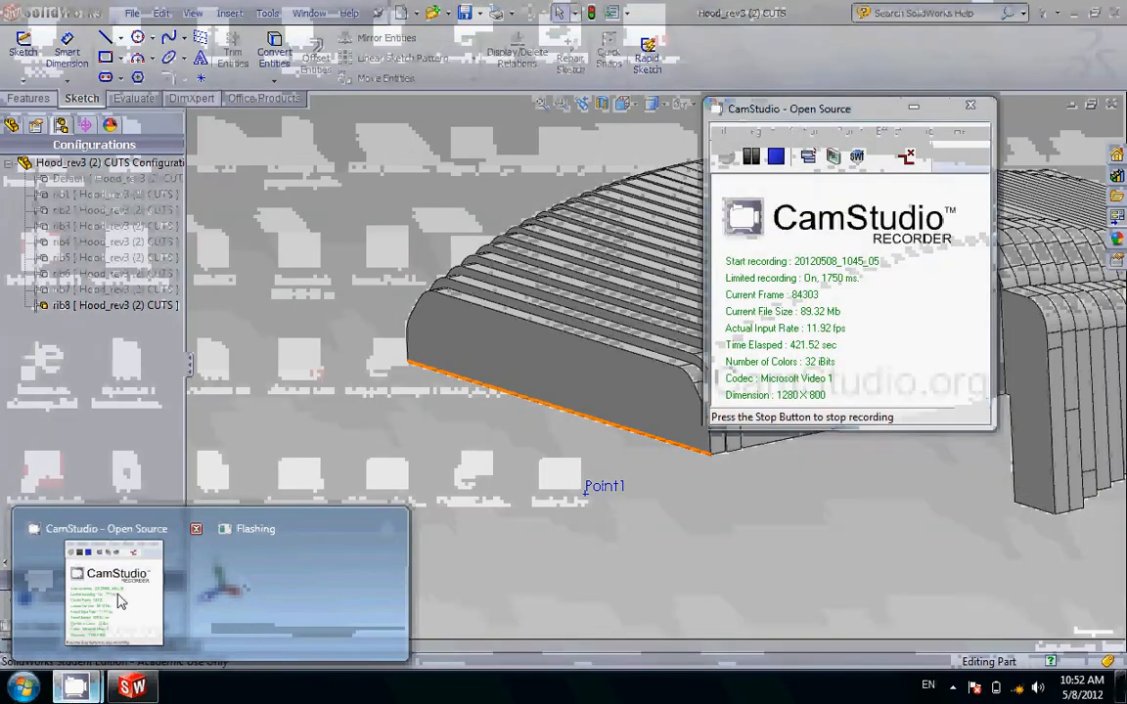
{"action": "left_click", "coordinate": [122, 606]}
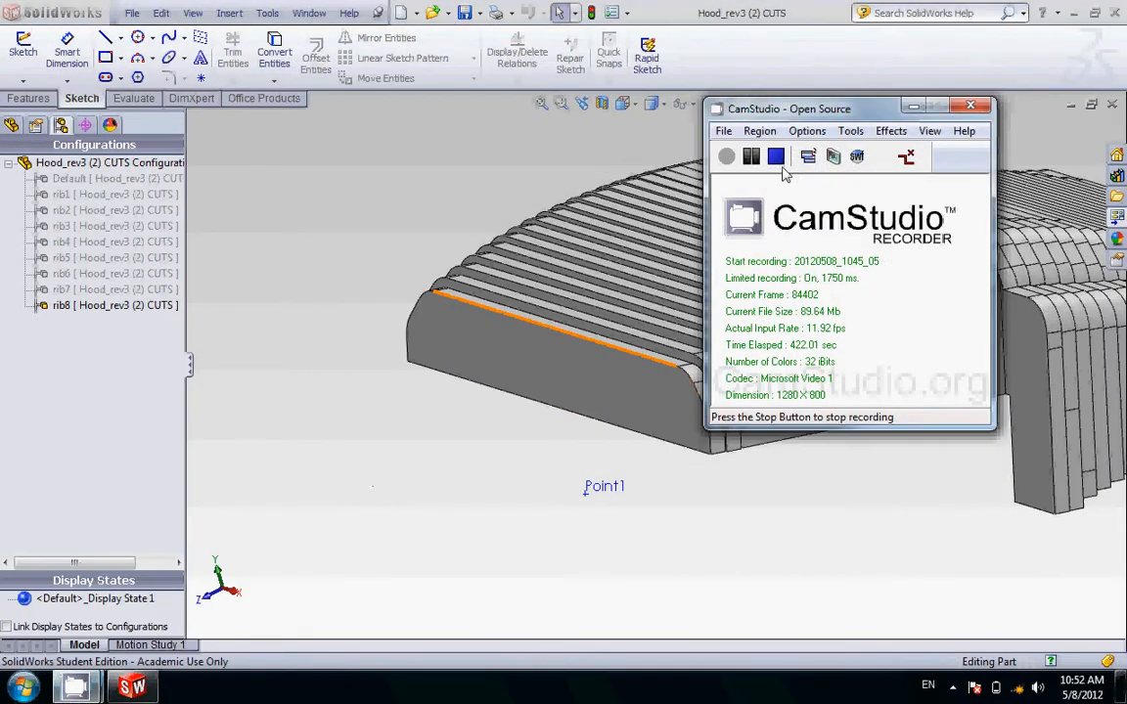
{"action": "left_click_drag", "start_coordinate": [802, 103], "coordinate": [345, 262]}
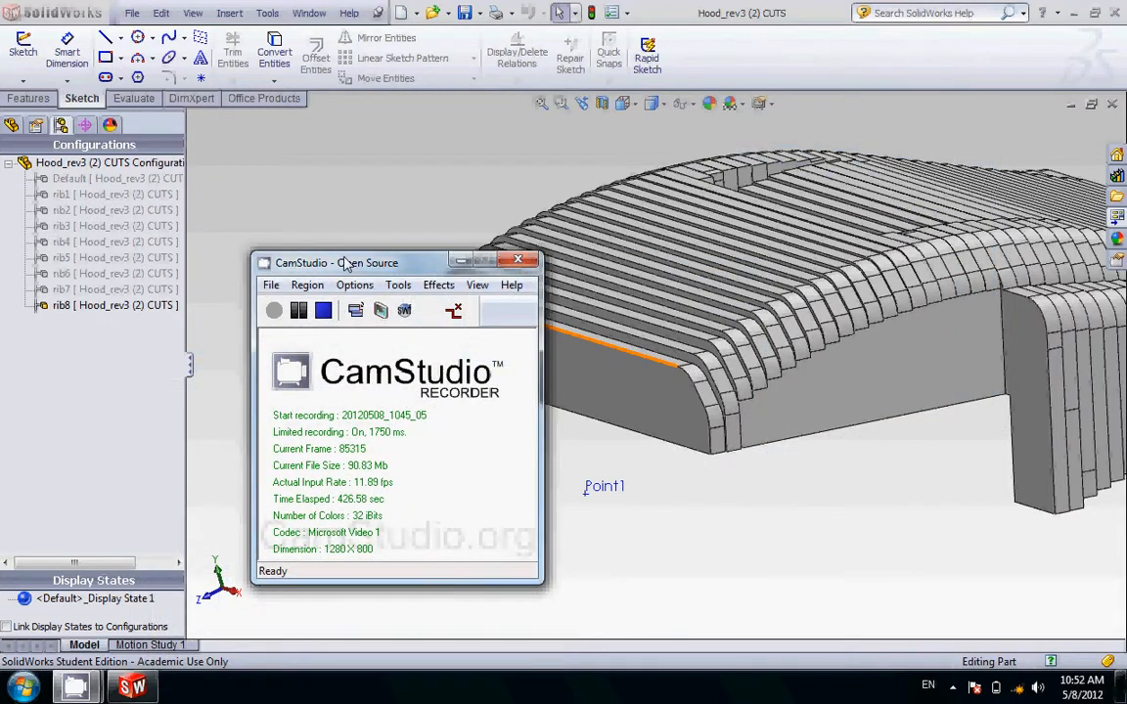